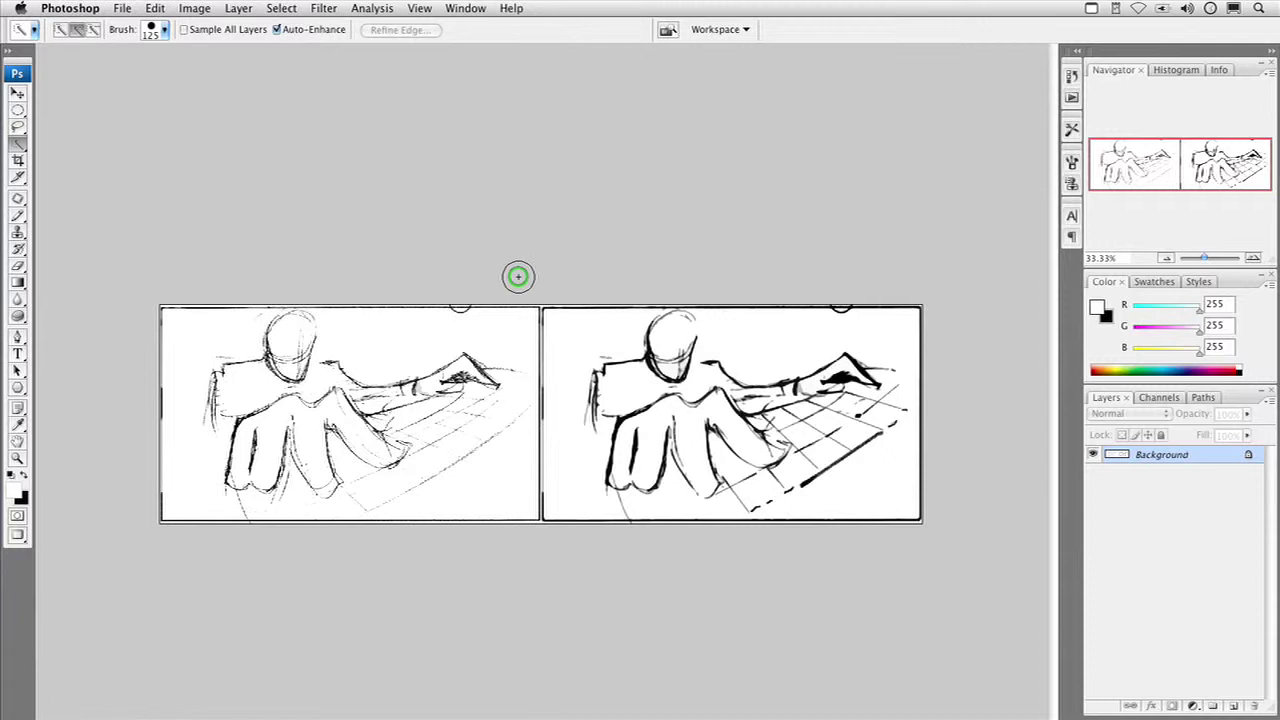
Marquee-select the left sketch panel and add a Levels adjustment layer to it.
{"action": "key", "text": "m"}
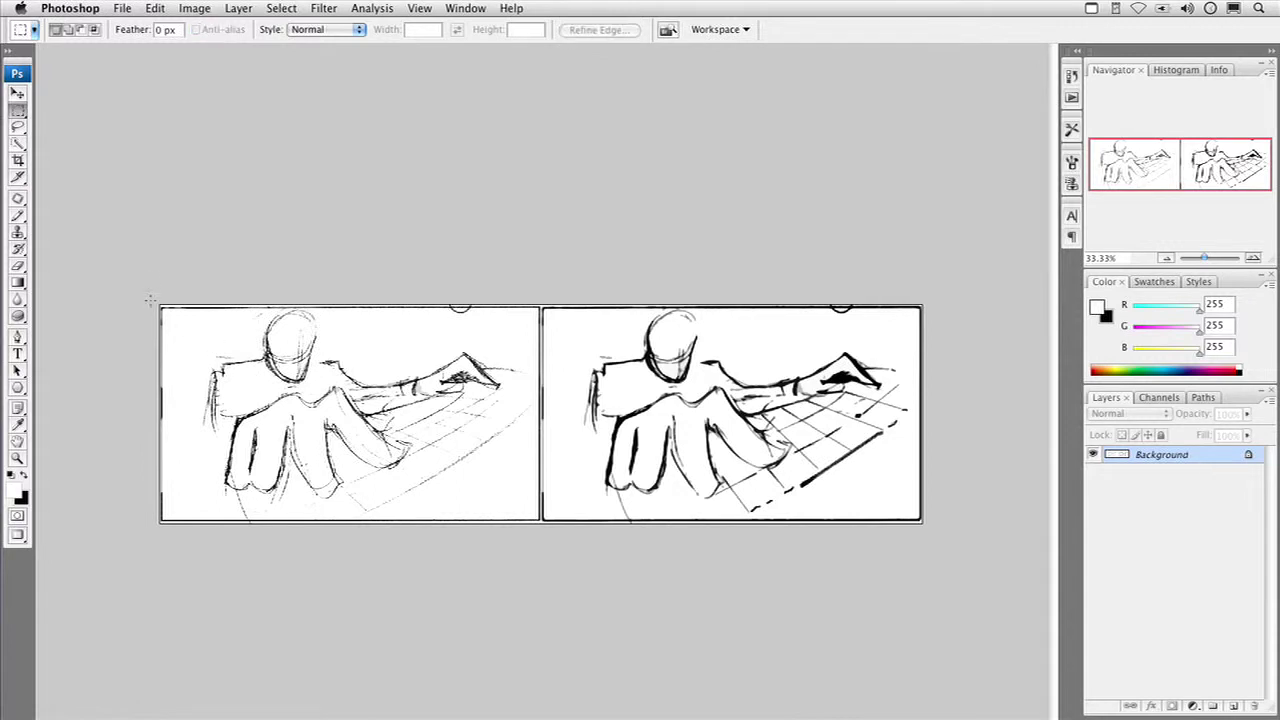
{"action": "left_click_drag", "start_coordinate": [193, 294], "coordinate": [533, 531]}
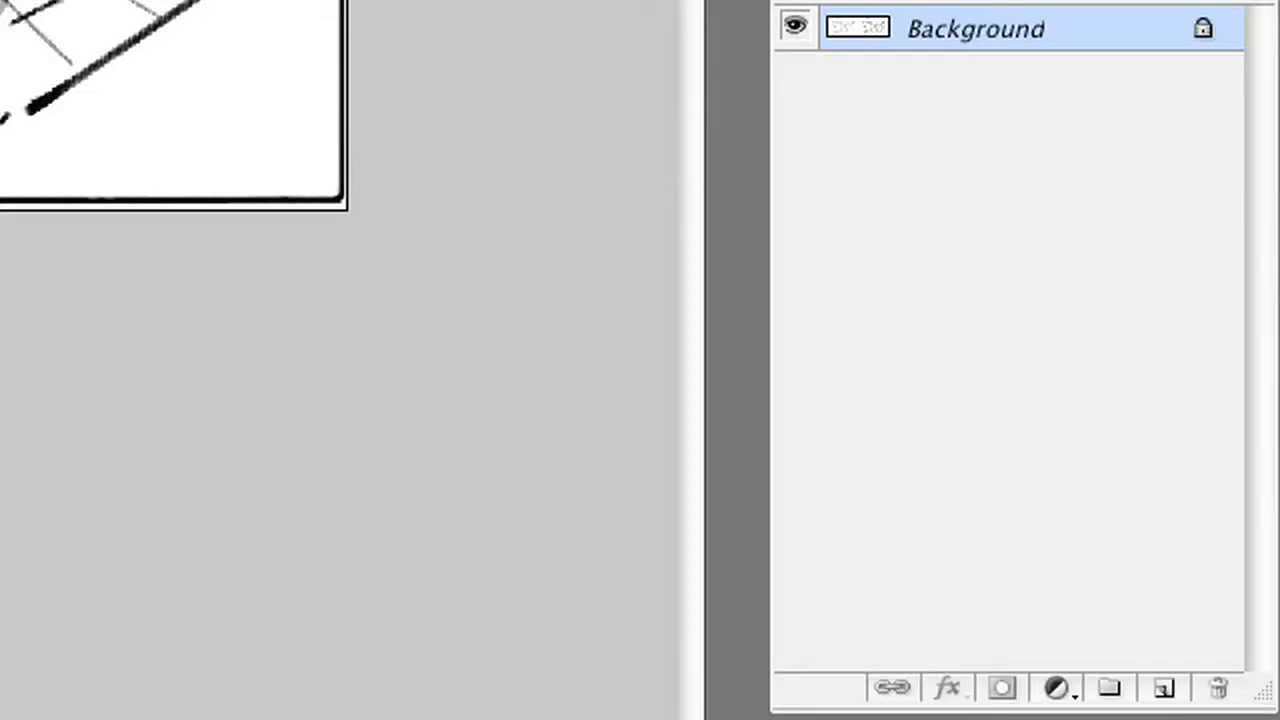
{"action": "left_click", "coordinate": [1062, 690]}
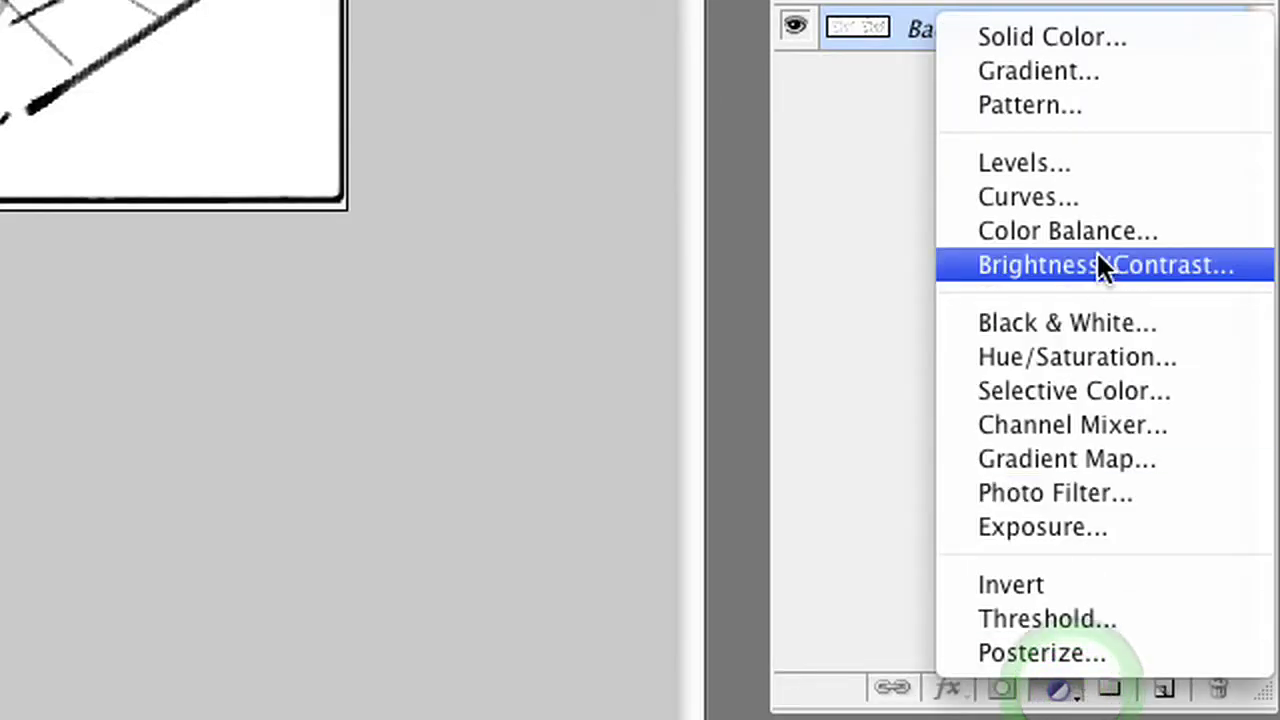
{"action": "left_click", "coordinate": [1095, 165]}
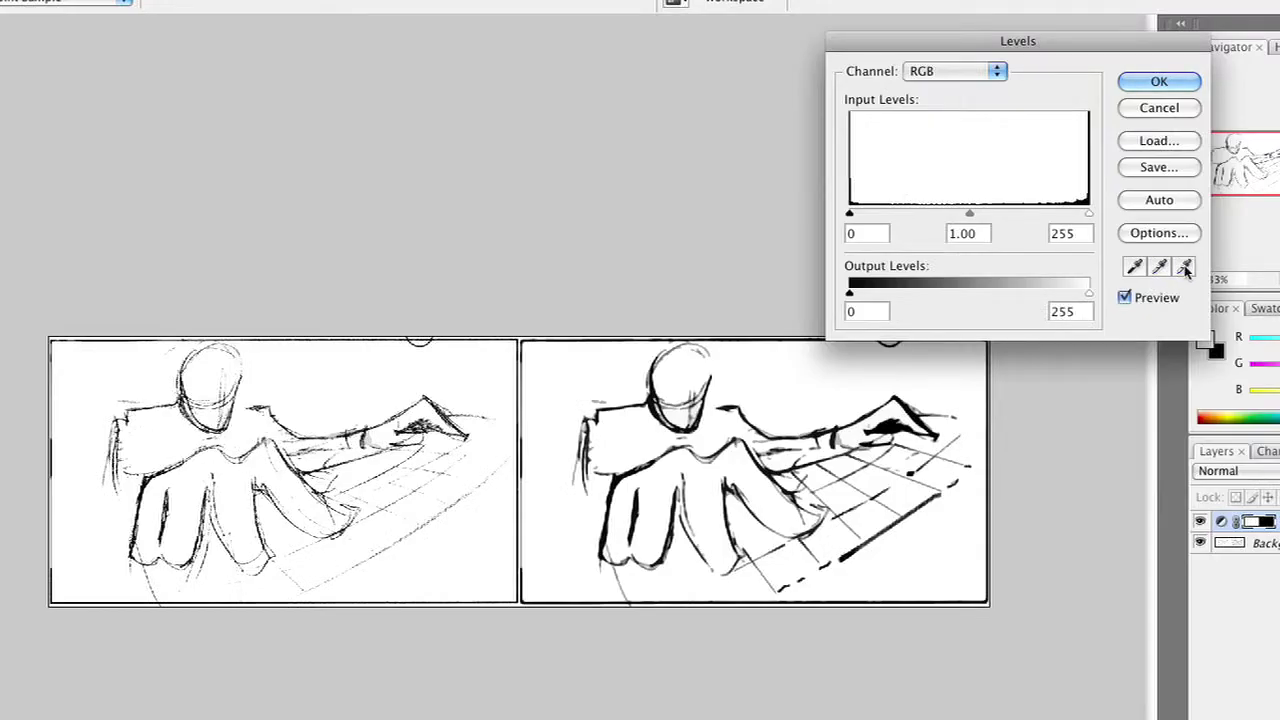
Set the Levels input black point to 200 and white point to 216.
{"action": "left_click", "coordinate": [1185, 267]}
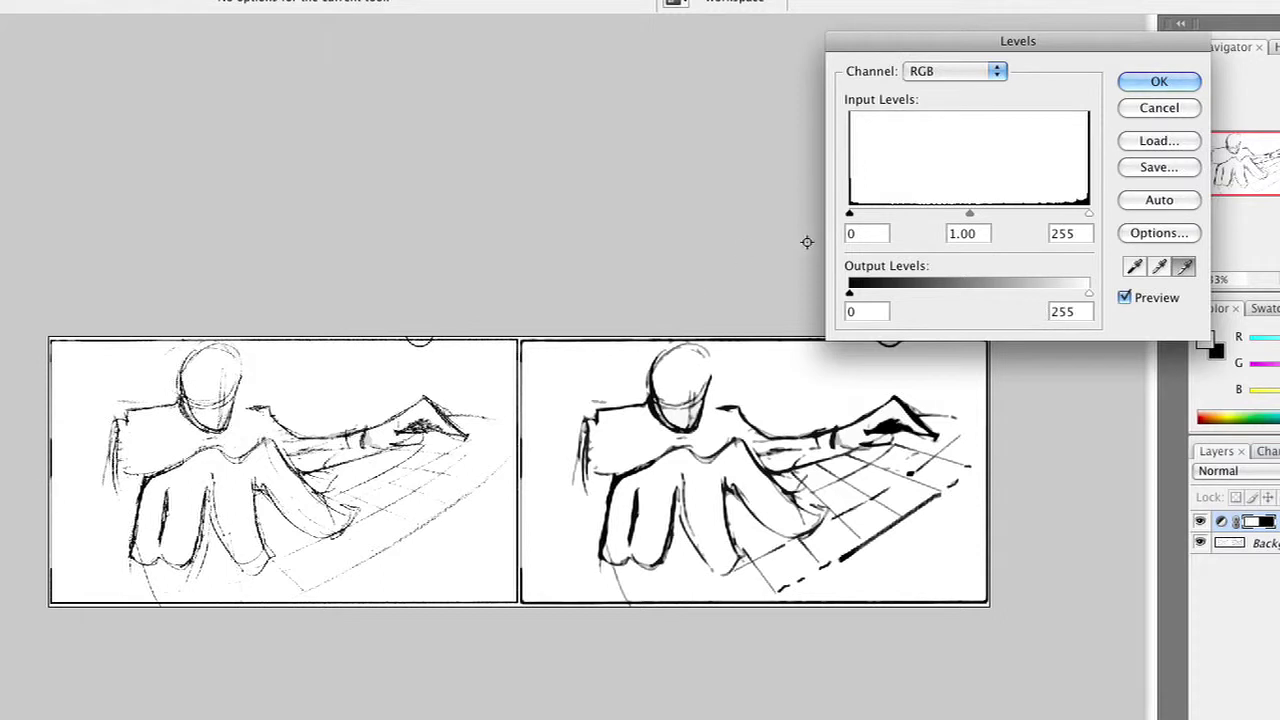
{"action": "left_click_drag", "start_coordinate": [851, 217], "coordinate": [895, 218]}
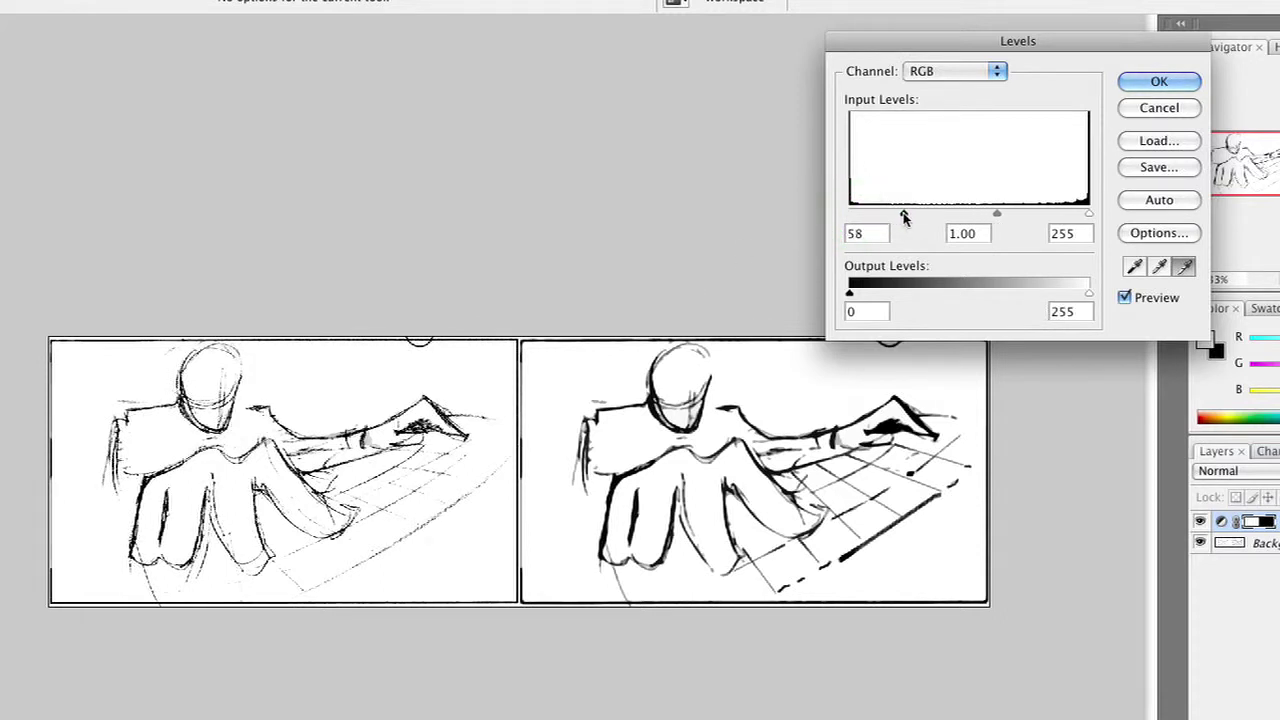
{"action": "left_click_drag", "start_coordinate": [904, 217], "coordinate": [1019, 215]}
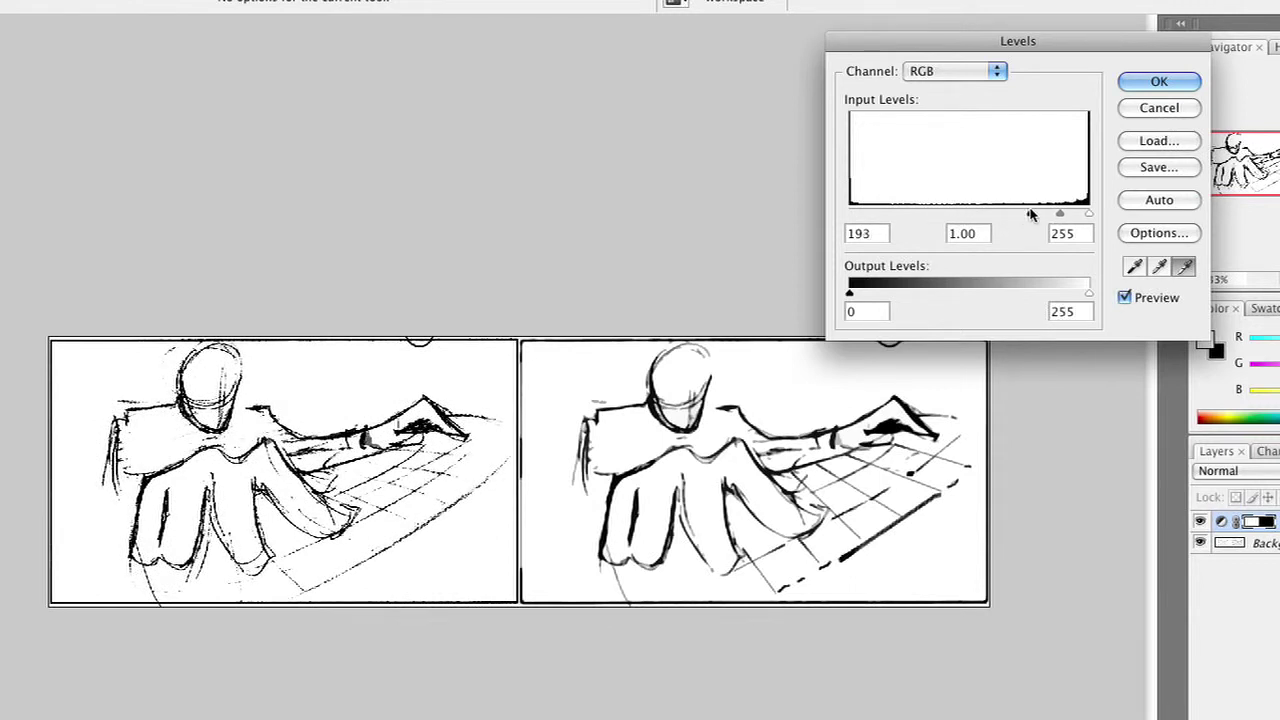
{"action": "left_click_drag", "start_coordinate": [1037, 214], "coordinate": [1037, 215]}
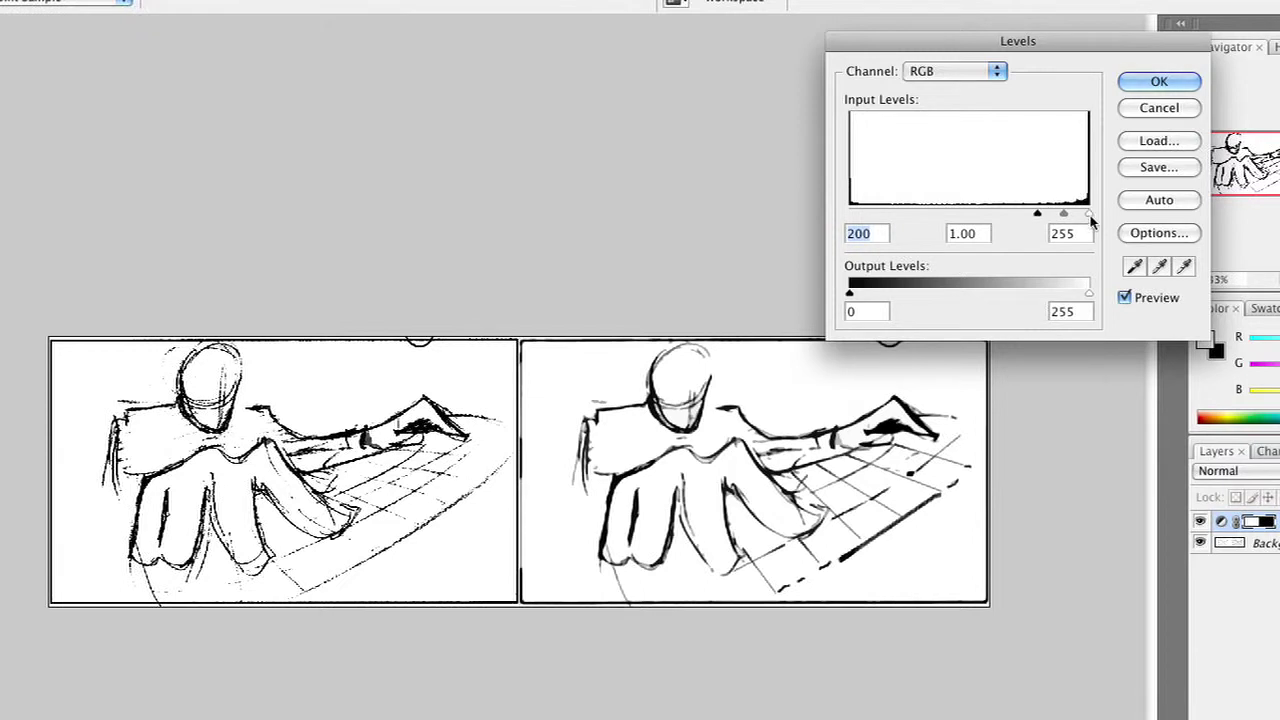
{"action": "left_click_drag", "start_coordinate": [1091, 216], "coordinate": [1052, 215]}
{"action": "double_click", "coordinate": [1052, 233]}
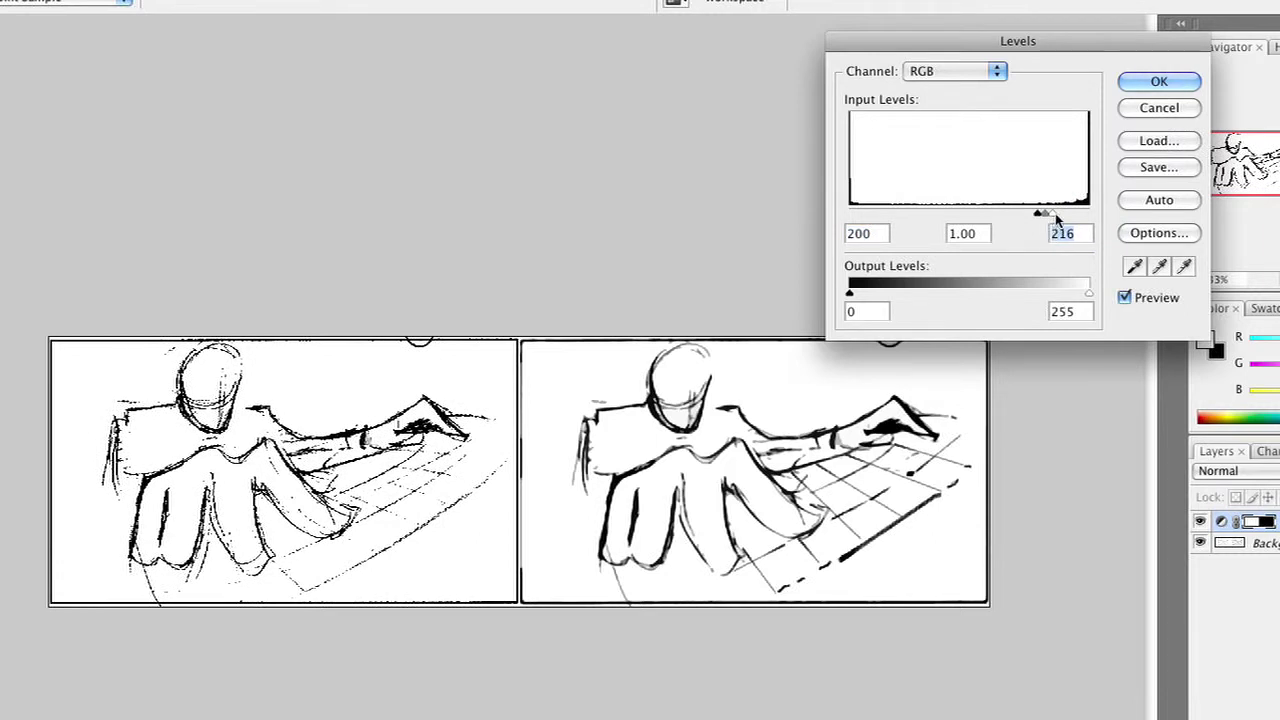
{"action": "key", "text": "Return"}
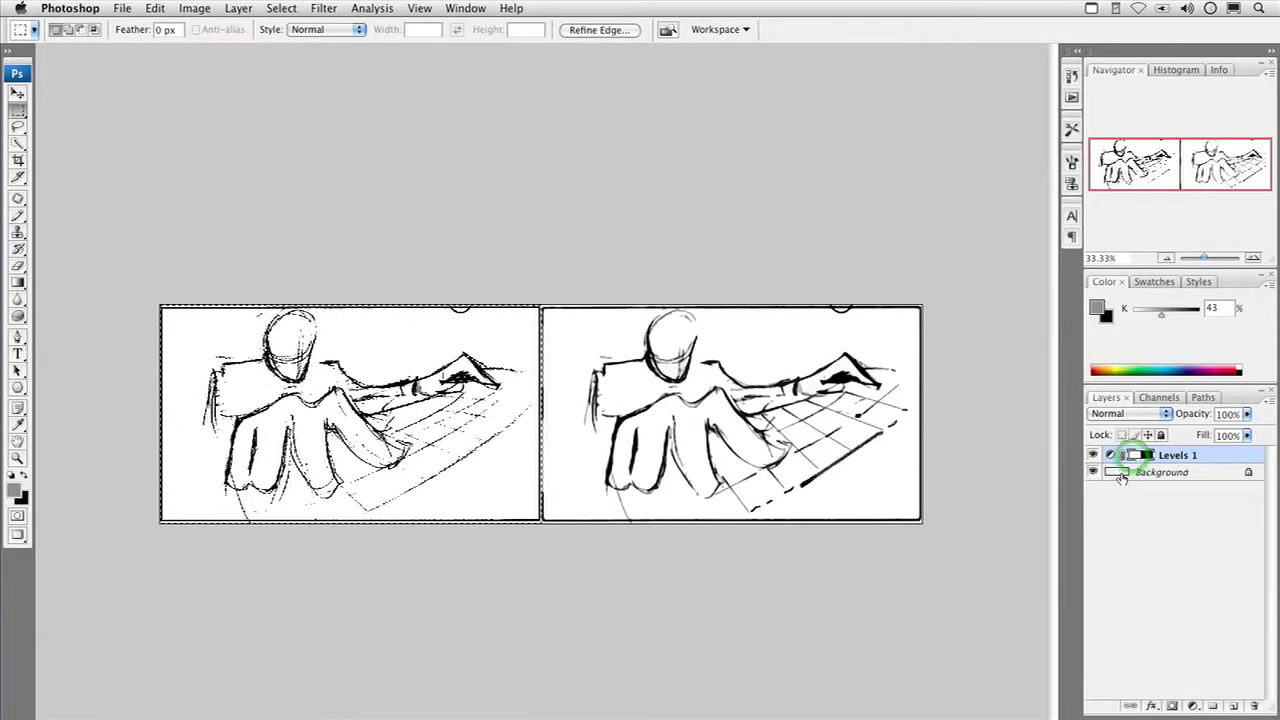
With Levels 1 hidden, apply a 2-pixel Gaussian Blur to the Background layer, then show Levels 1 again.
{"action": "left_click", "coordinate": [1093, 456]}
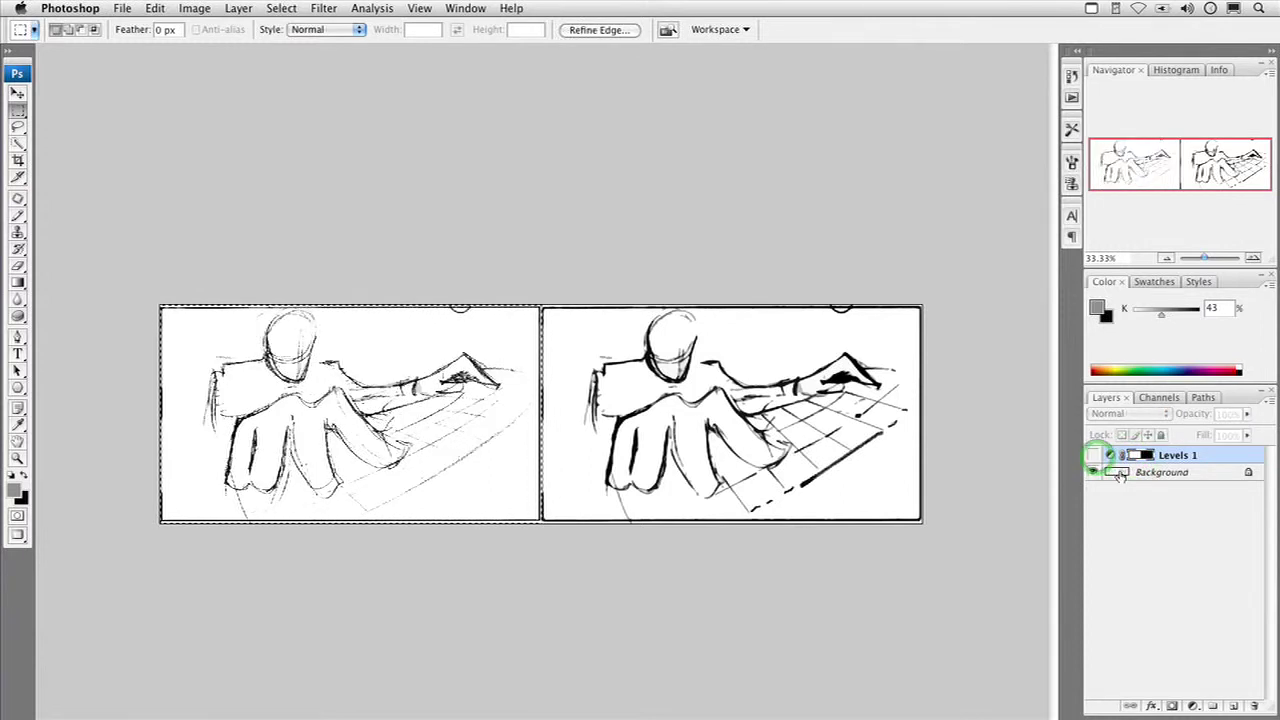
{"action": "left_click", "coordinate": [1117, 473]}
{"action": "left_click", "coordinate": [323, 8]}
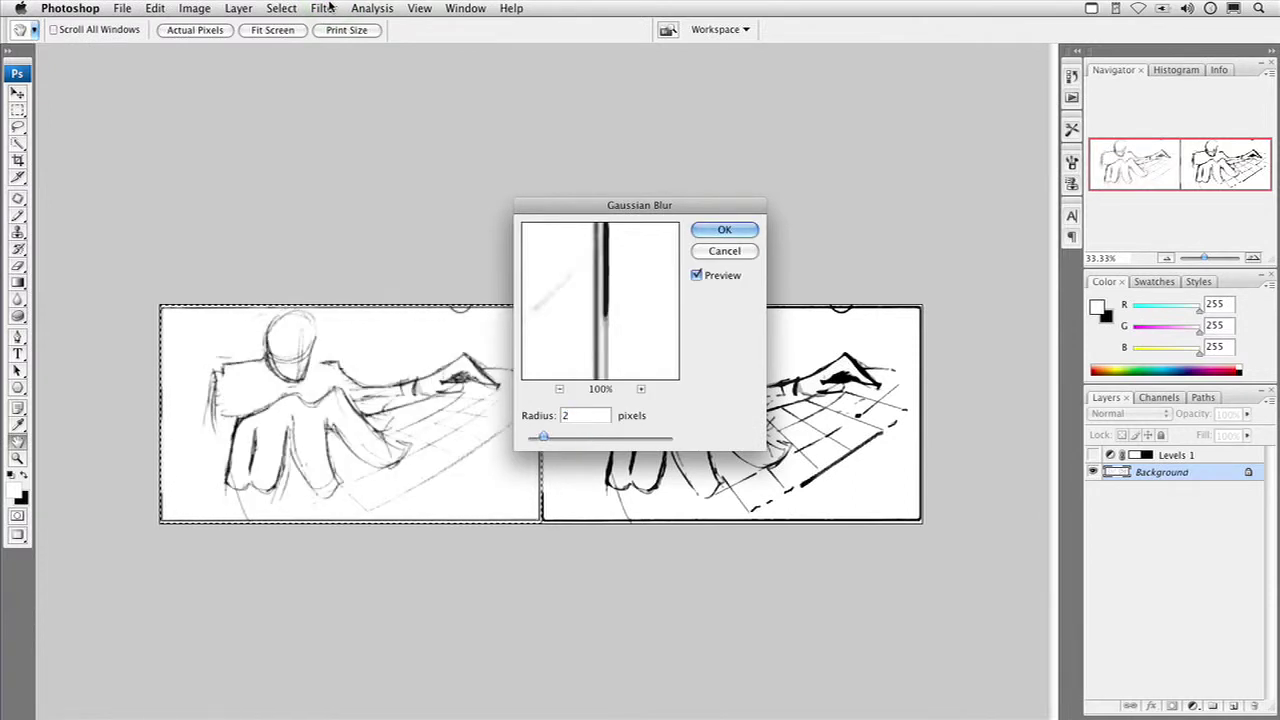
{"action": "key", "text": "Return"}
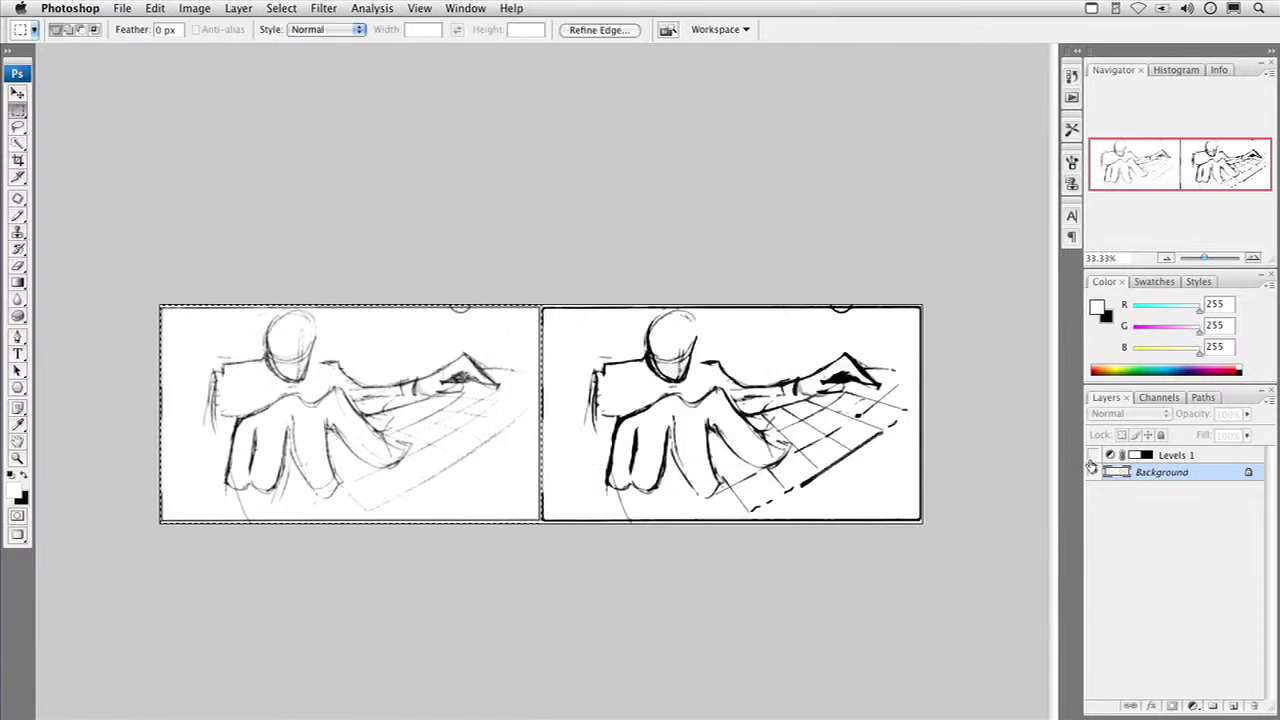
{"action": "left_click", "coordinate": [1092, 457]}
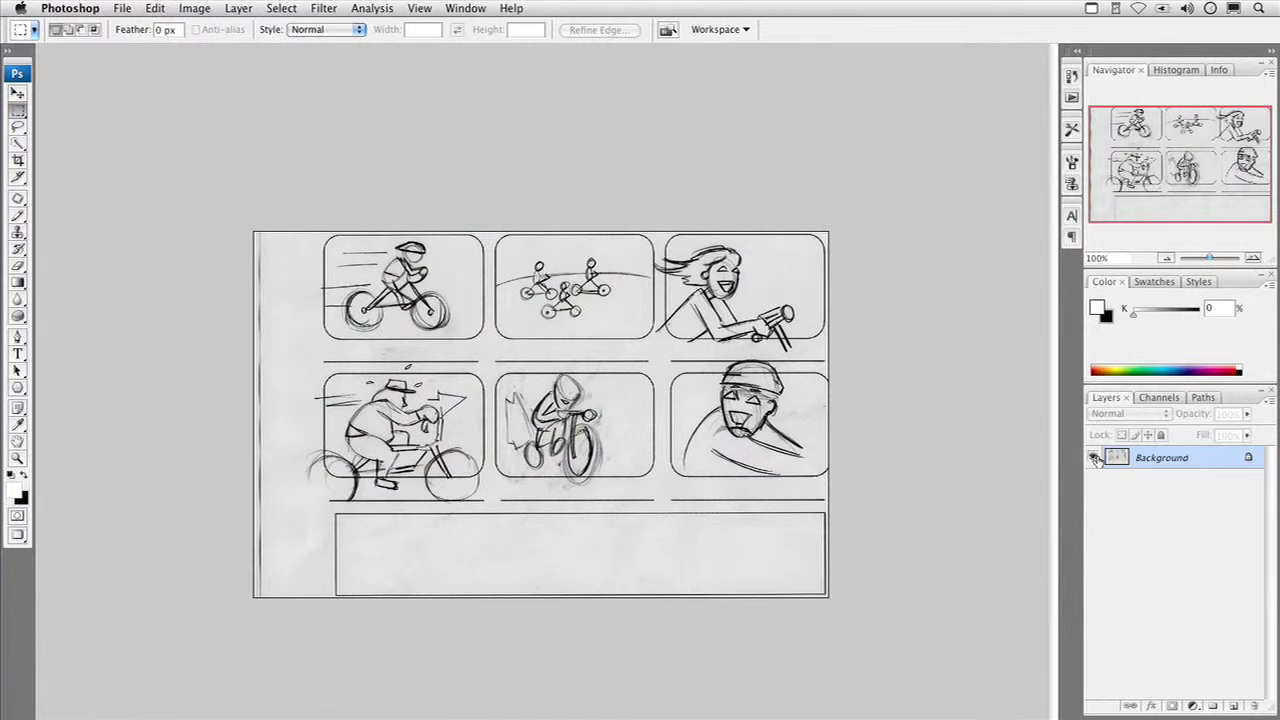
Crop the storyboard to the third panel with the laughing woman and zoom in.
{"action": "key", "text": "c"}
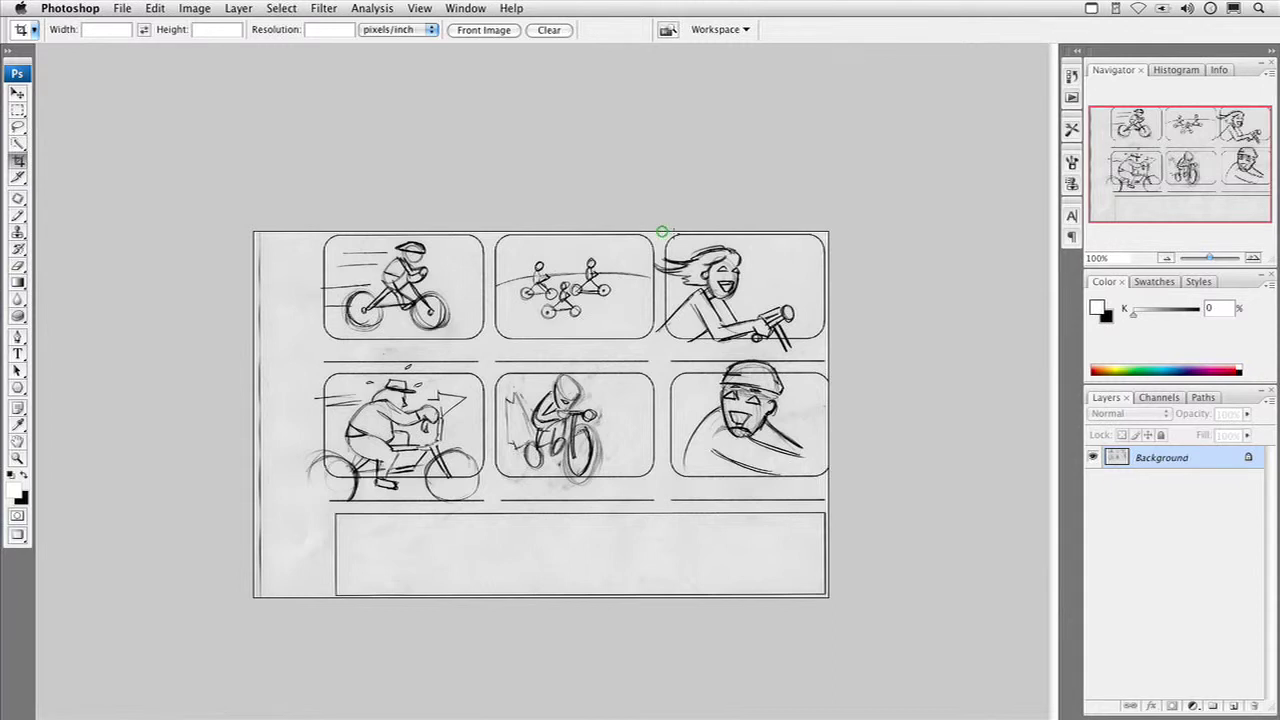
{"action": "left_click_drag", "start_coordinate": [662, 233], "coordinate": [824, 338]}
{"action": "key", "text": "Return"}
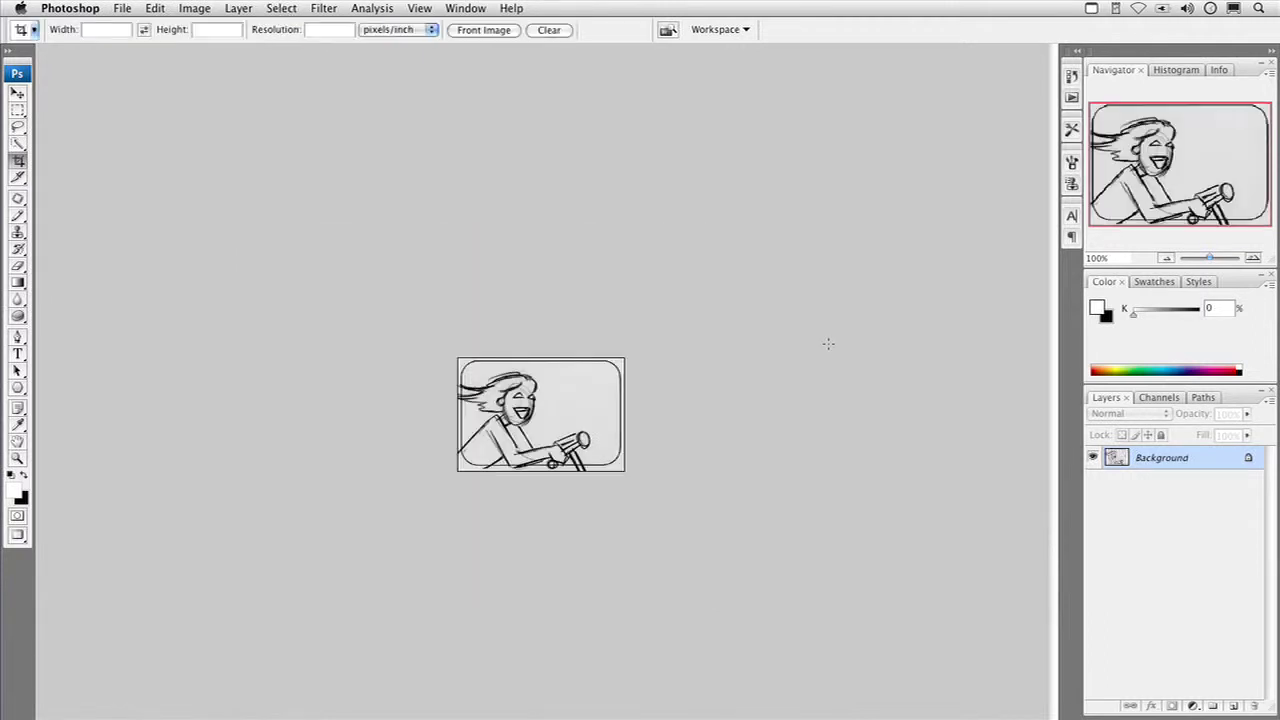
{"action": "key", "text": "ctrl+plus"}
{"action": "key", "text": "ctrl+plus"}
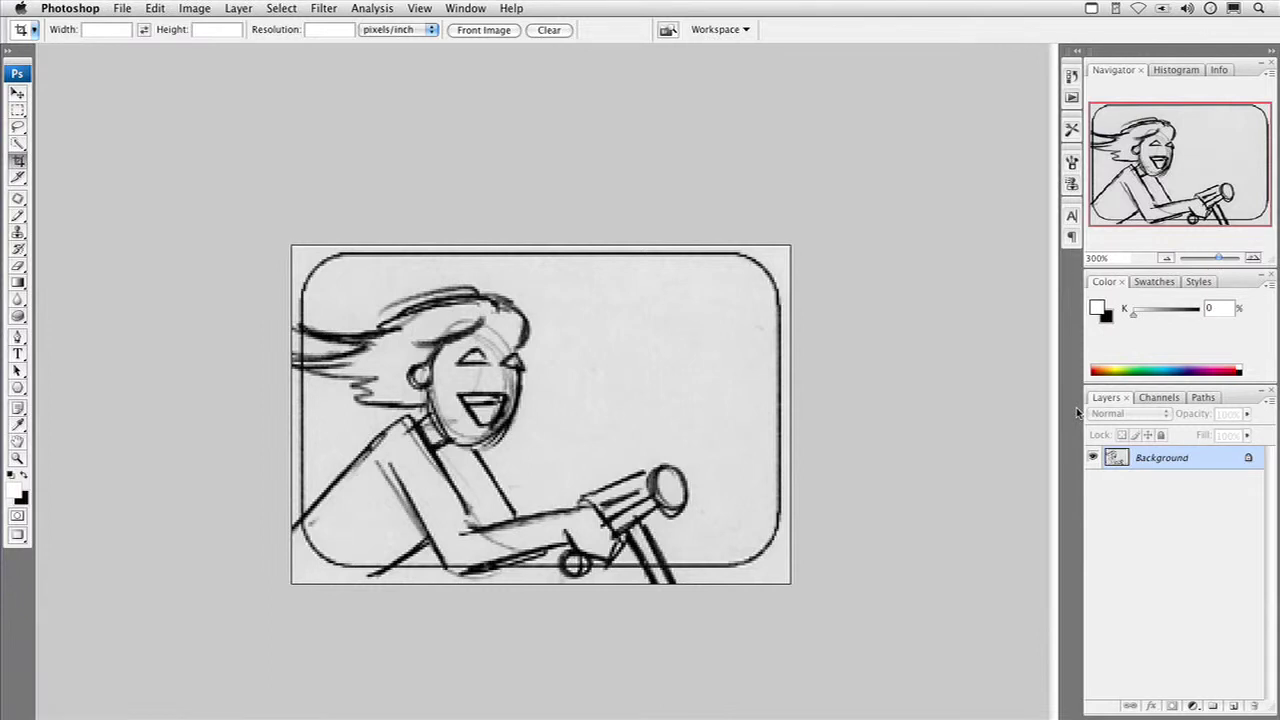
Apply a 1-pixel Gaussian Blur to the cropped panel.
{"action": "key", "text": "ctrl+alt+f"}
{"action": "type", "text": "1"}
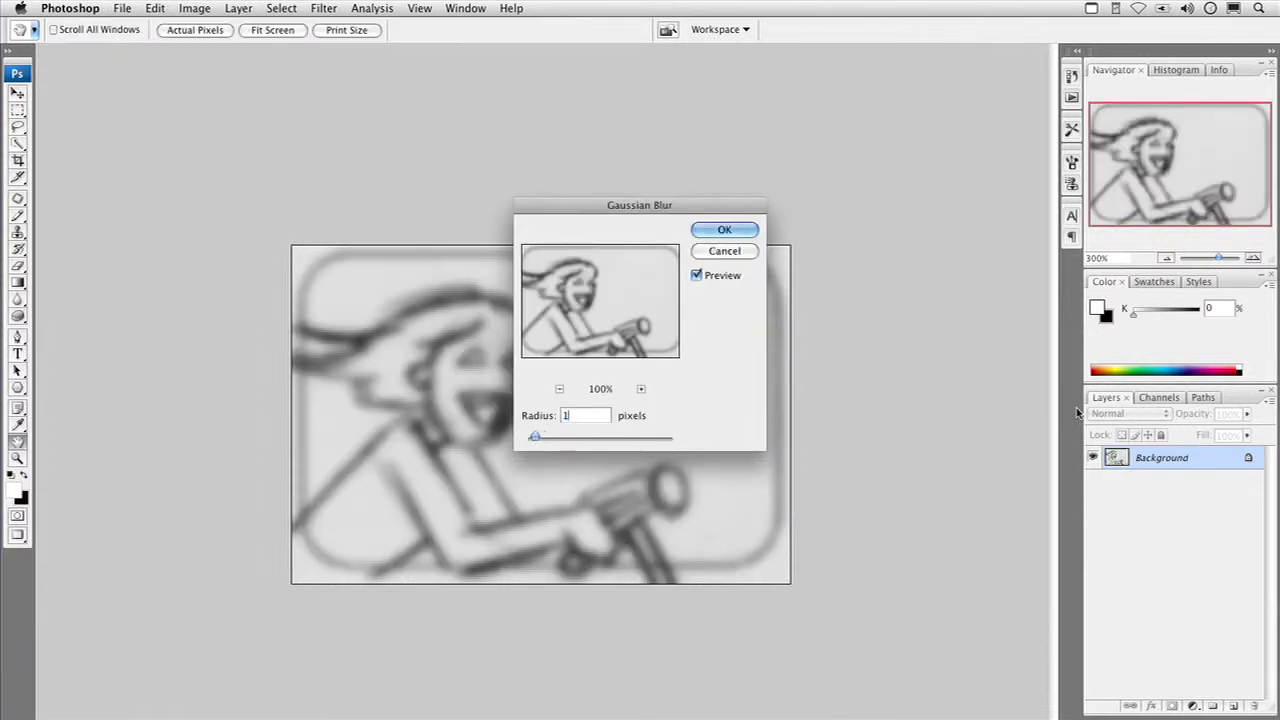
{"action": "key", "text": "Return"}
{"action": "key", "text": "c"}
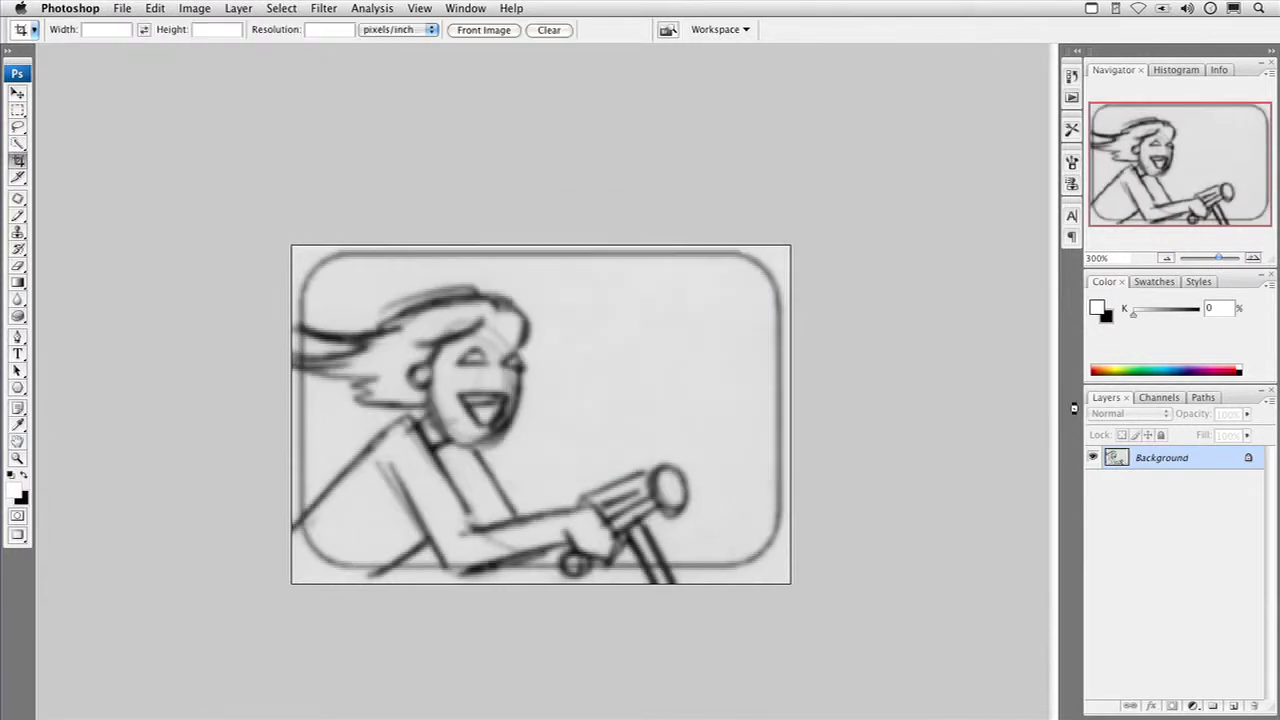
Add a Levels layer, sample the paper as white point, and set inputs to 82 / 1.52 / 176.
{"action": "left_click", "coordinate": [1192, 706]}
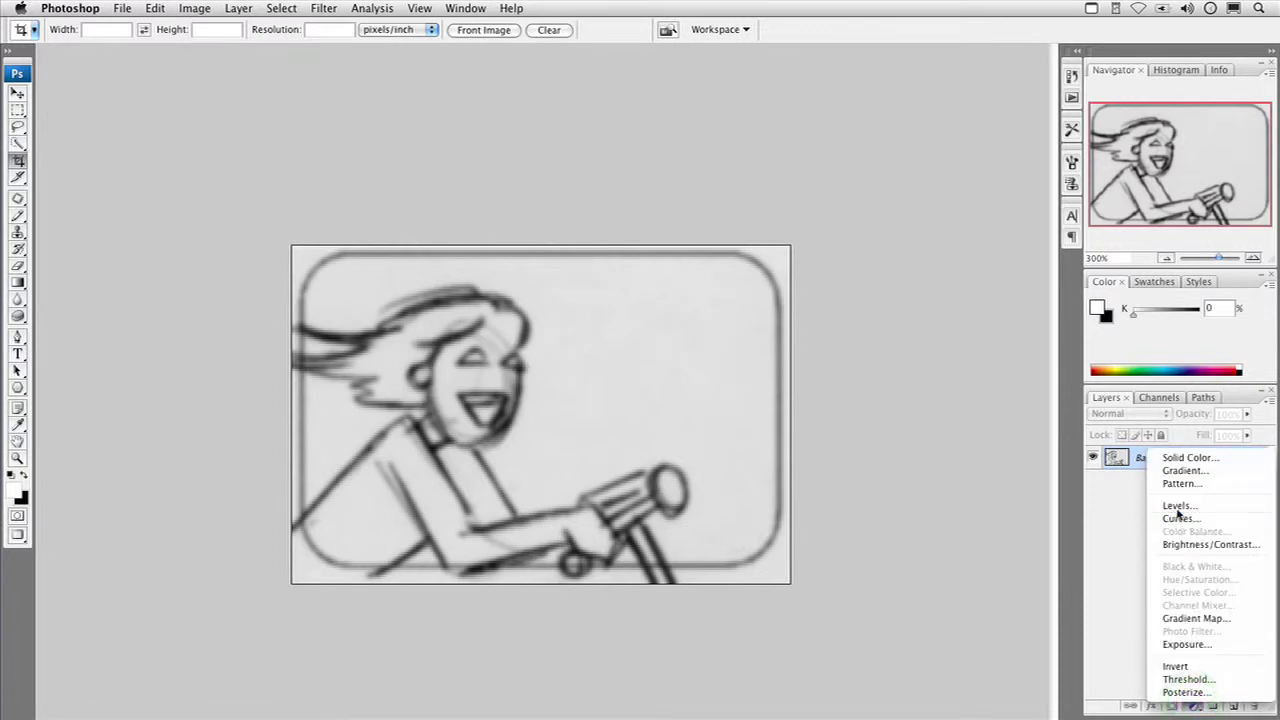
{"action": "left_click", "coordinate": [1179, 506]}
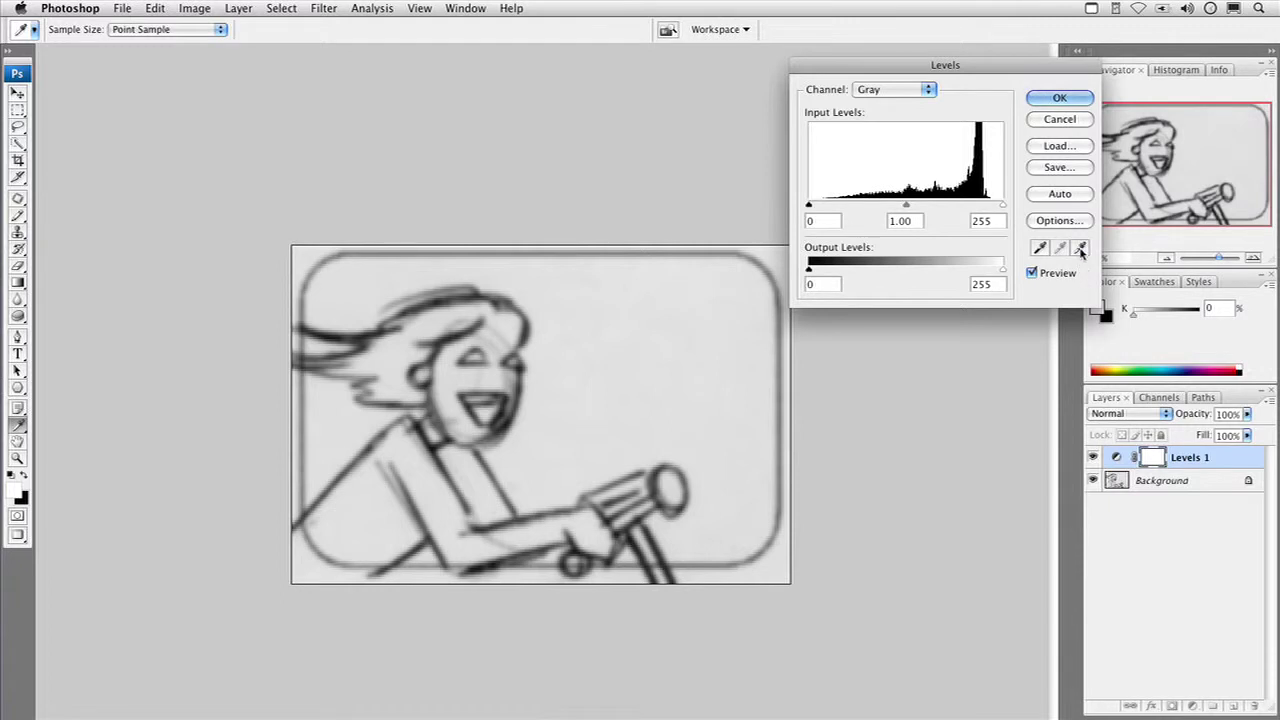
{"action": "left_click", "coordinate": [1081, 249]}
{"action": "left_click", "coordinate": [575, 422]}
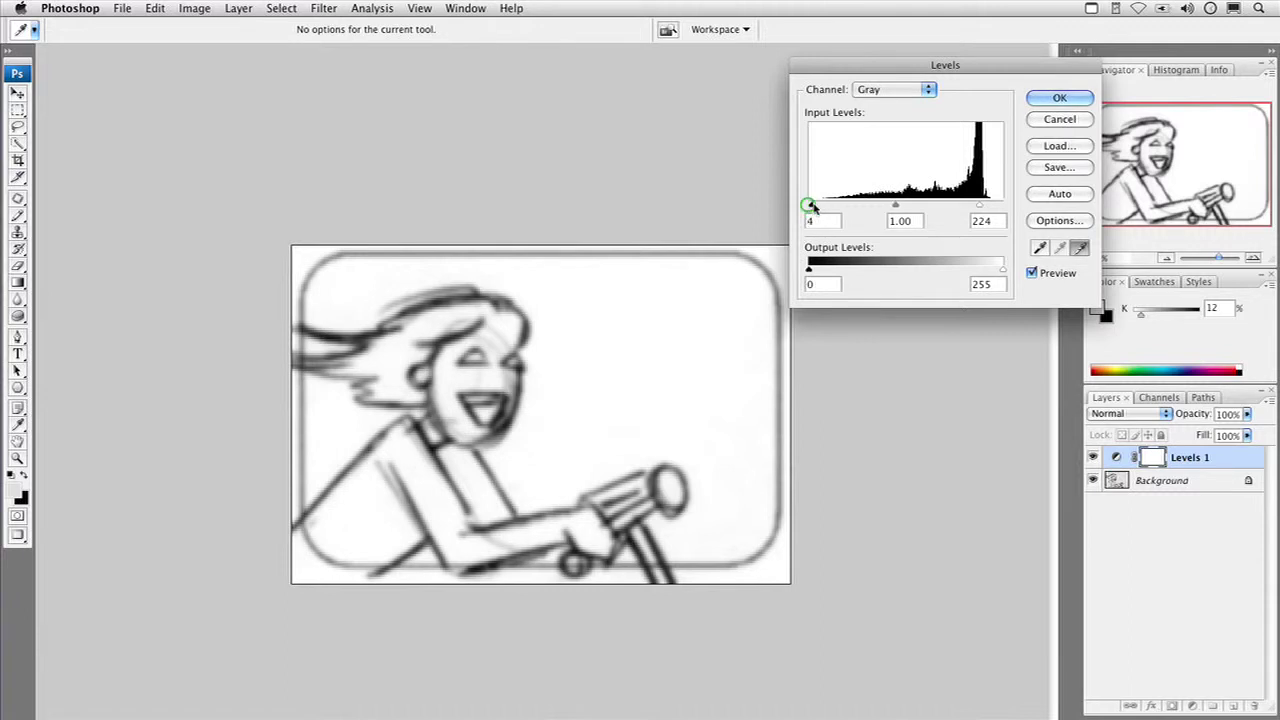
{"action": "left_click_drag", "start_coordinate": [810, 205], "coordinate": [870, 204]}
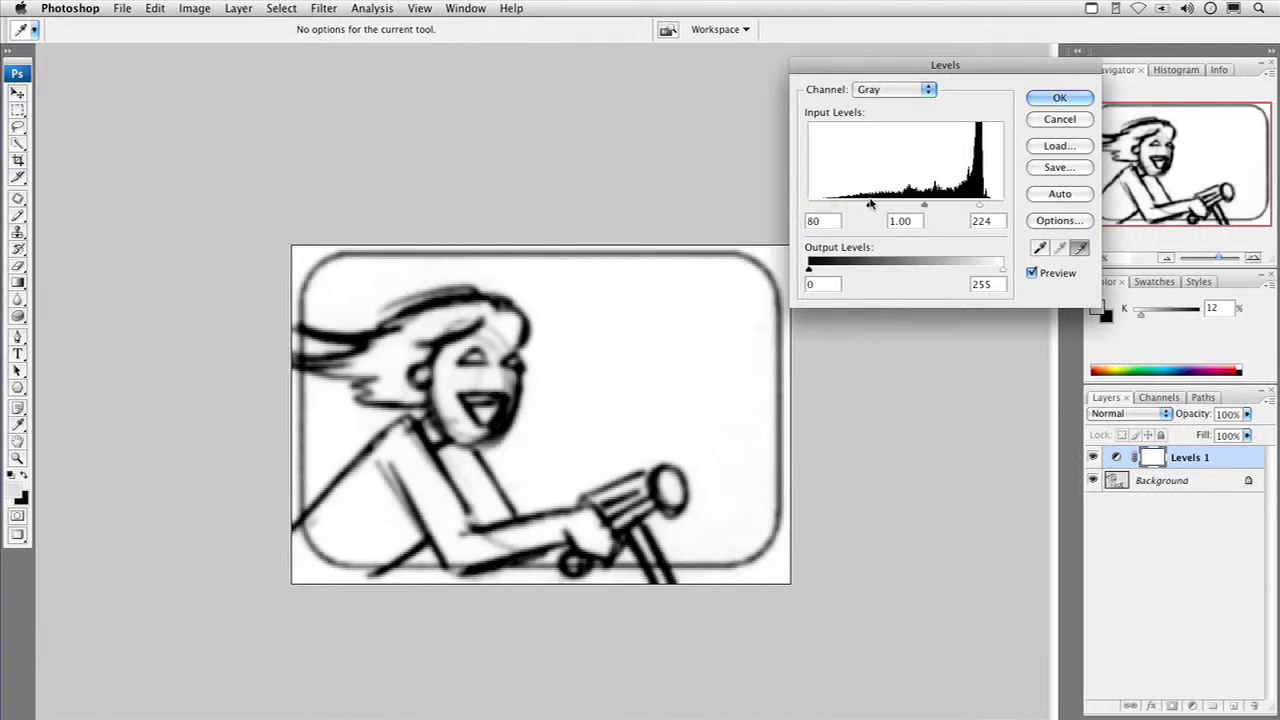
{"action": "key", "text": "Tab"}
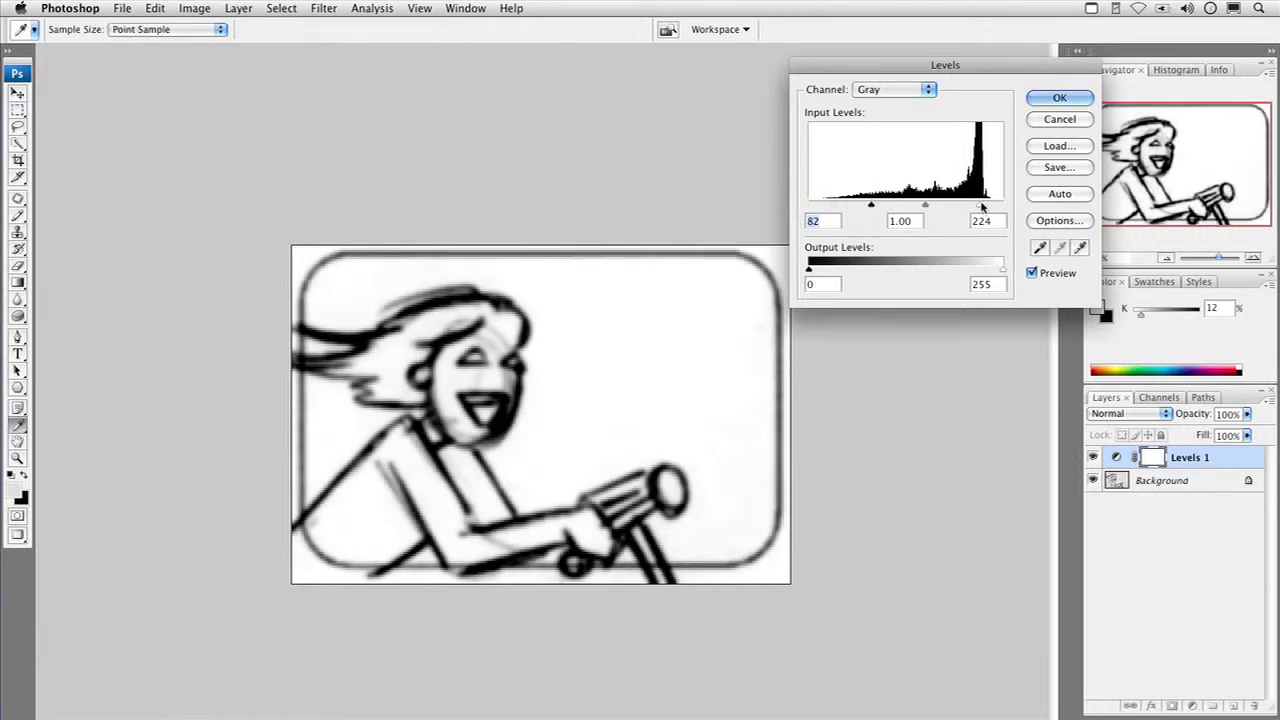
{"action": "left_click_drag", "start_coordinate": [980, 206], "coordinate": [941, 212]}
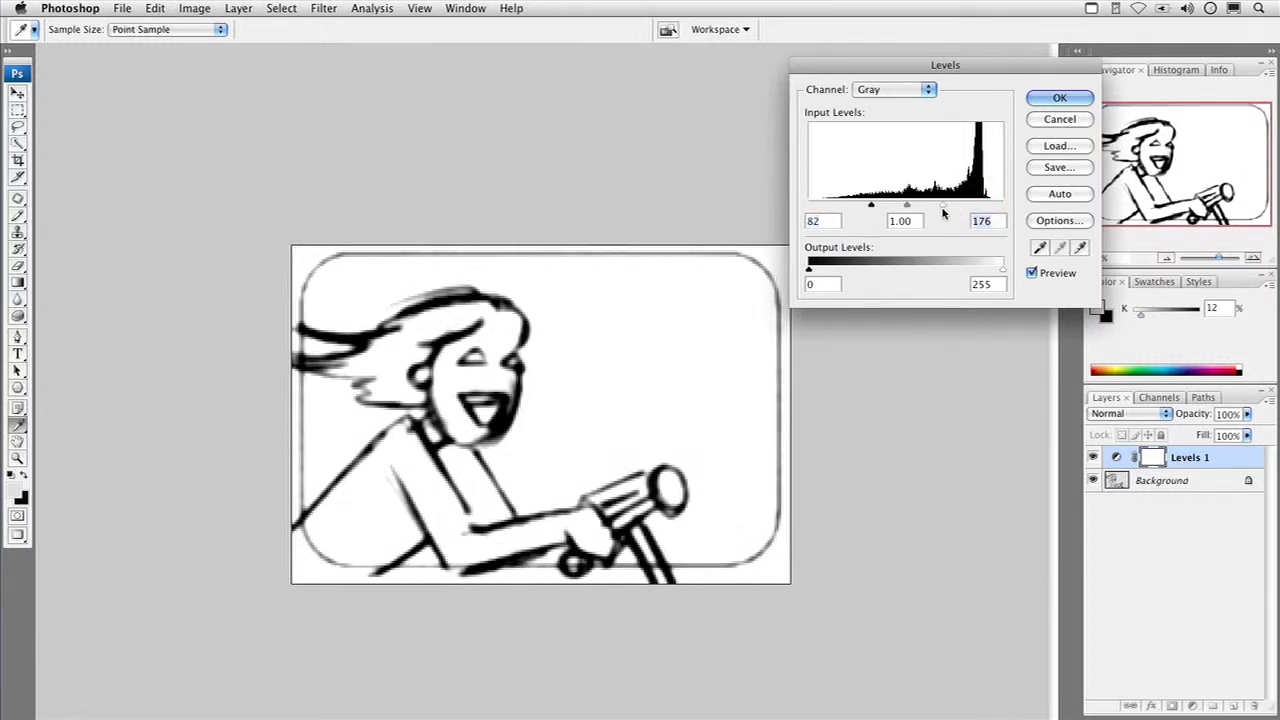
{"action": "mouse_move", "coordinate": [906, 205]}
{"action": "left_mouse_down"}
{"action": "mouse_move", "coordinate": [922, 207]}
{"action": "mouse_move", "coordinate": [896, 215]}
{"action": "left_mouse_up"}
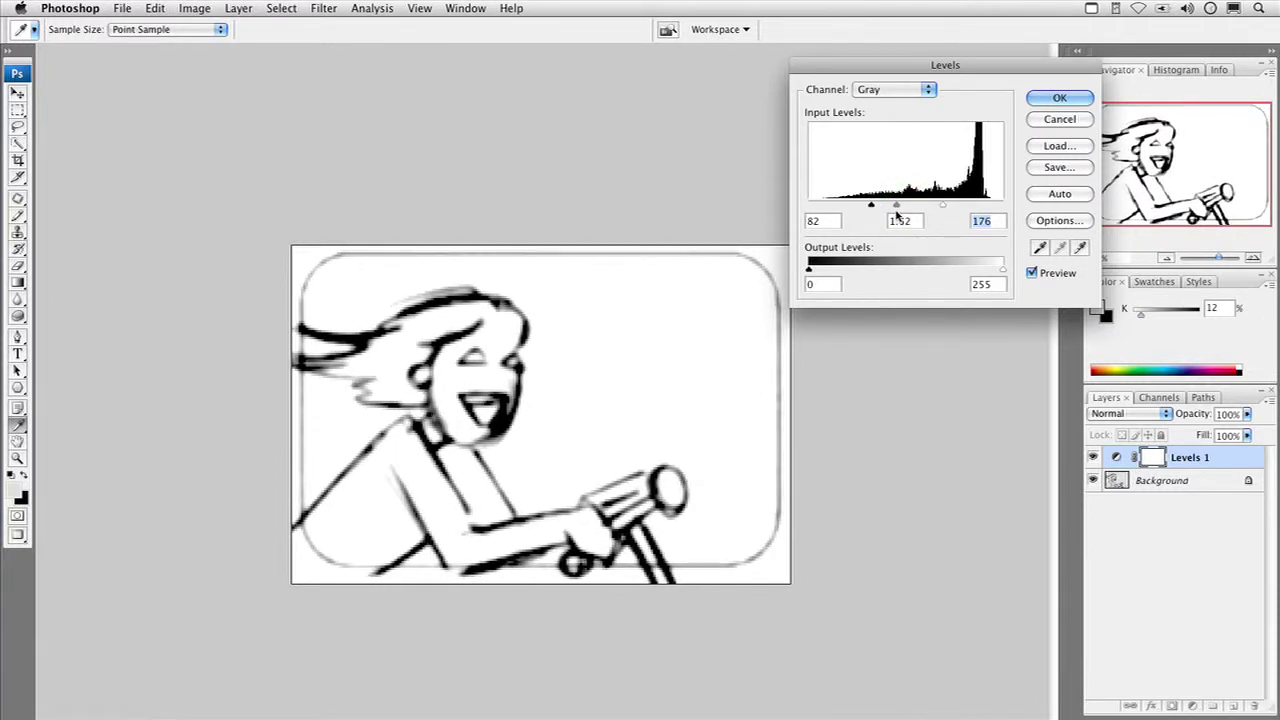
{"action": "left_click", "coordinate": [1062, 99]}
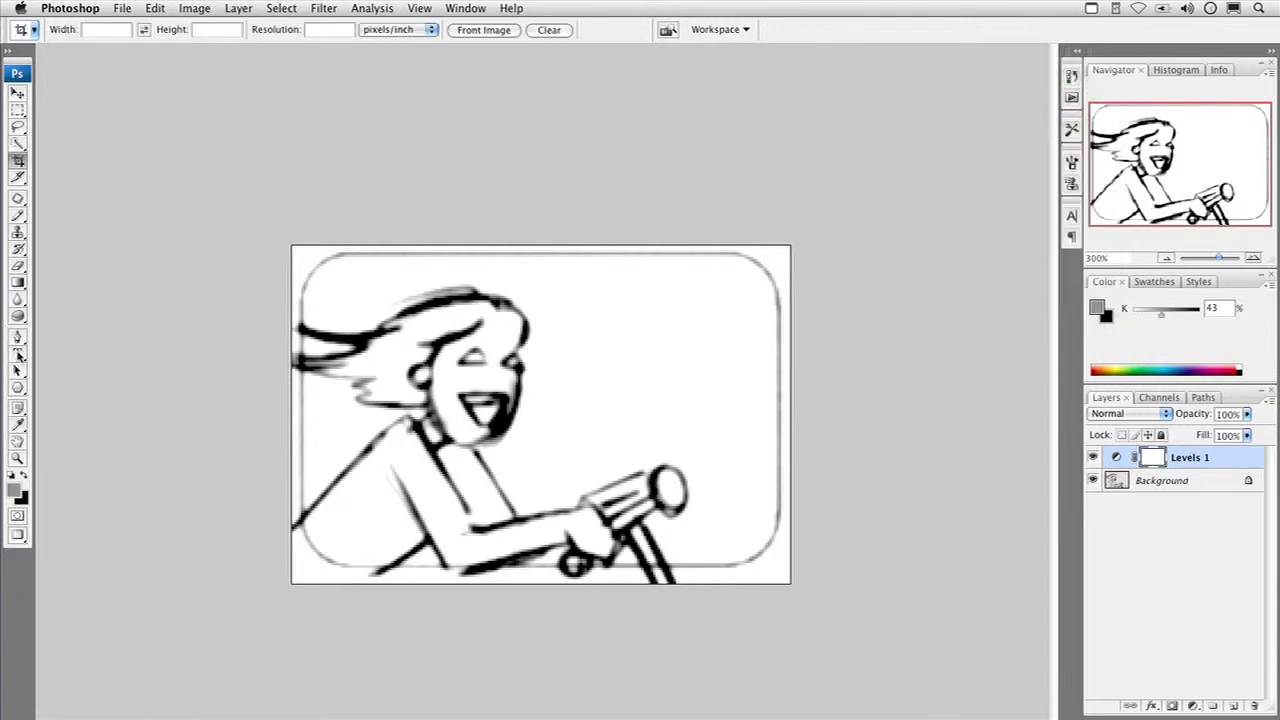
Draw a rounded rectangle with a 25 px corner radius across most of the canvas.
{"action": "left_click", "coordinate": [18, 390]}
{"action": "left_click", "coordinate": [1233, 706]}
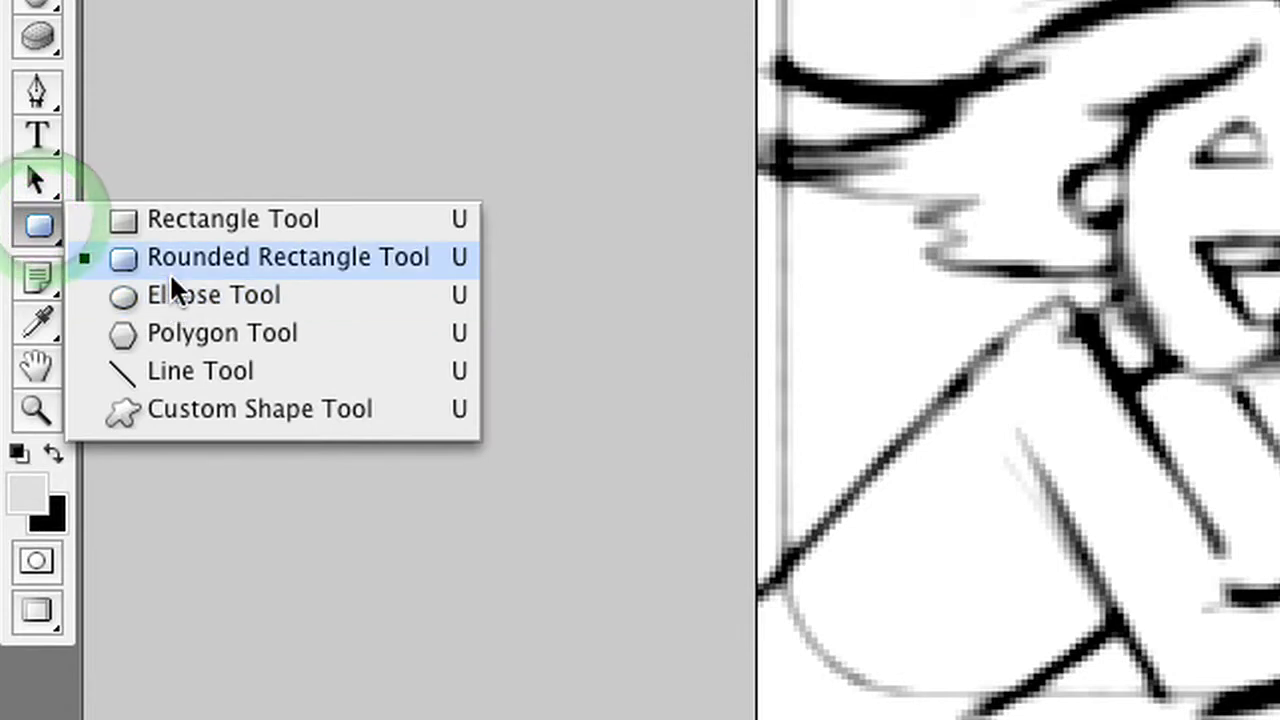
{"action": "left_click_drag", "start_coordinate": [18, 388], "coordinate": [68, 408]}
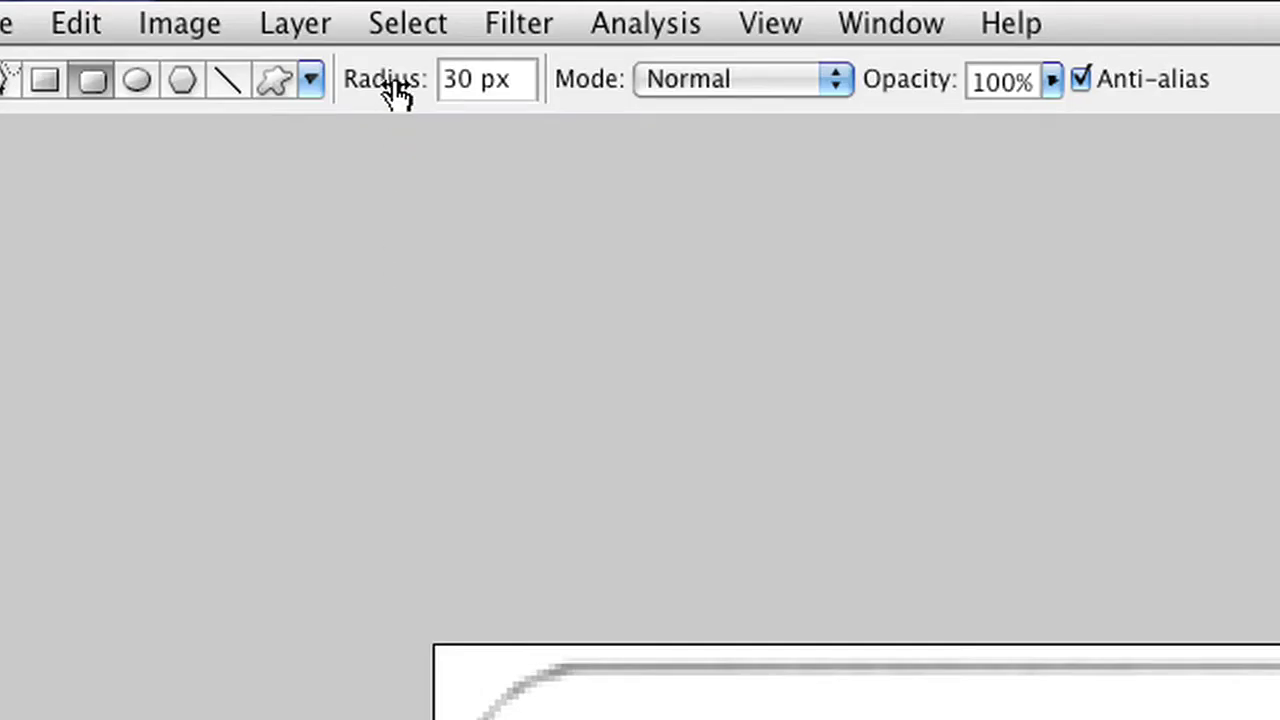
{"action": "left_click_drag", "start_coordinate": [398, 92], "coordinate": [380, 89]}
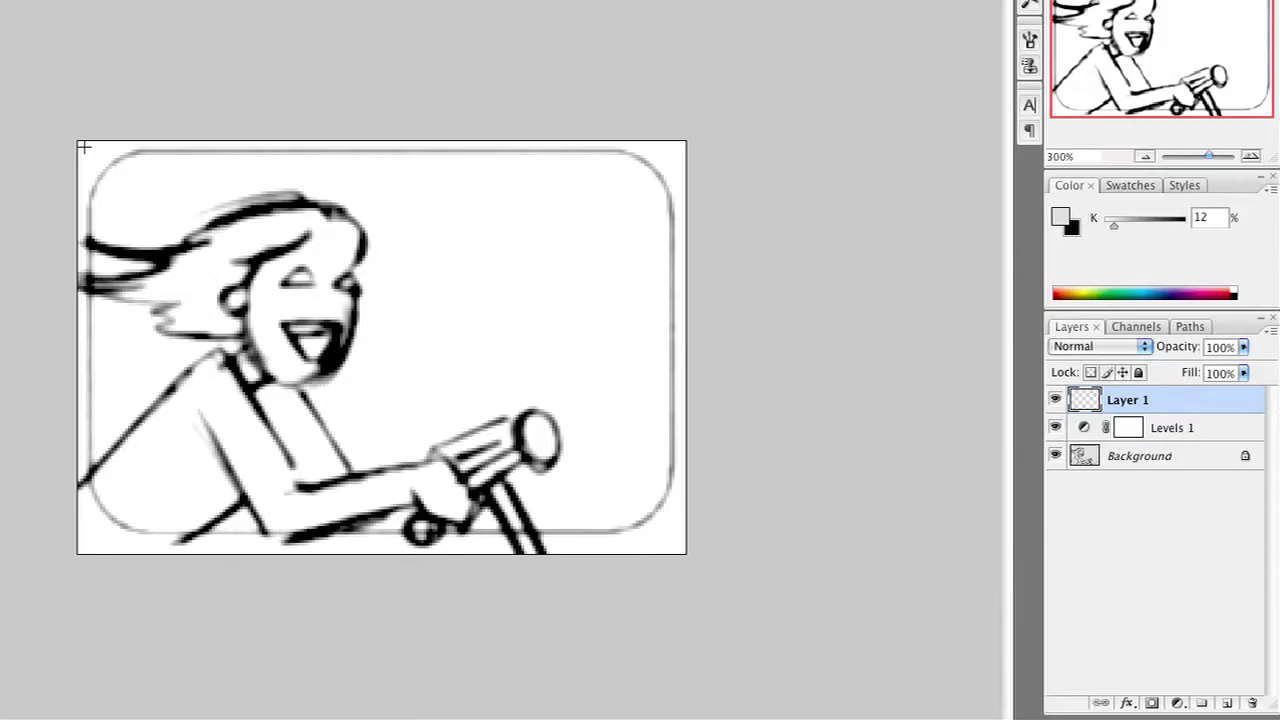
{"action": "left_click_drag", "start_coordinate": [85, 147], "coordinate": [666, 533]}
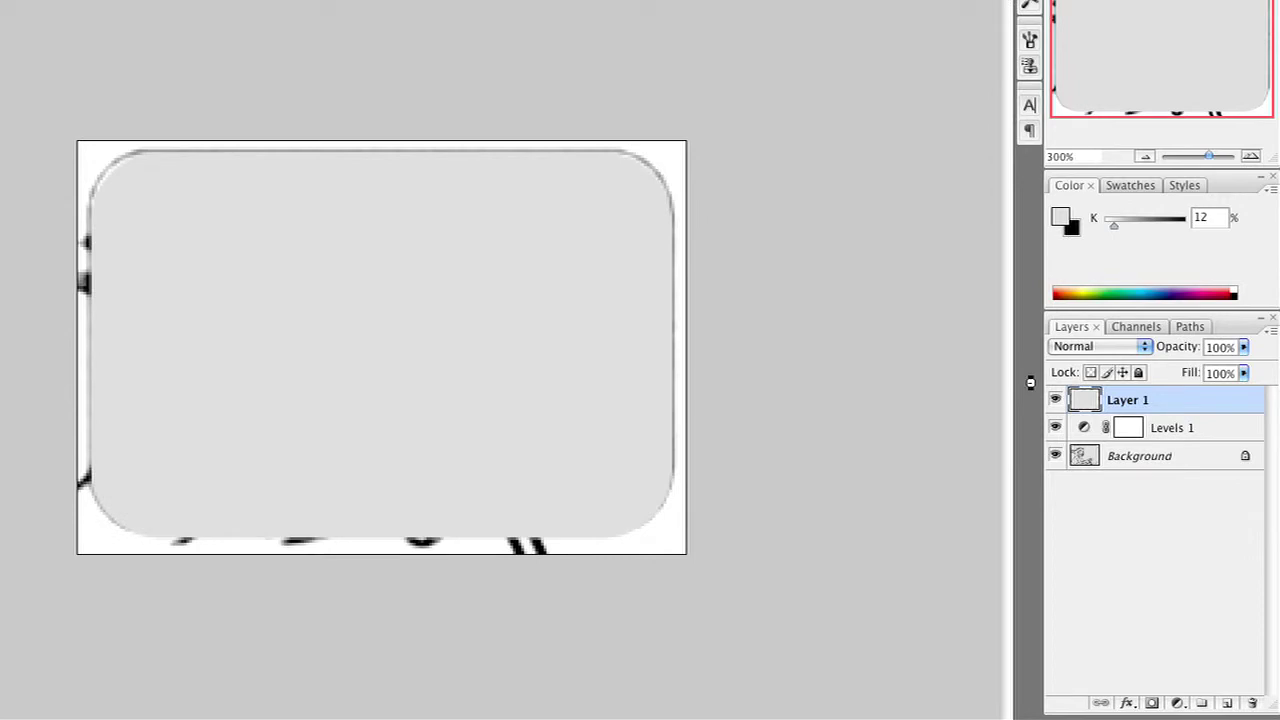
Fill the area outside the rounded rectangle with a white Solid Color layer, deleting the shape layer.
{"action": "left_click", "coordinate": [1089, 401], "text": "ctrl"}
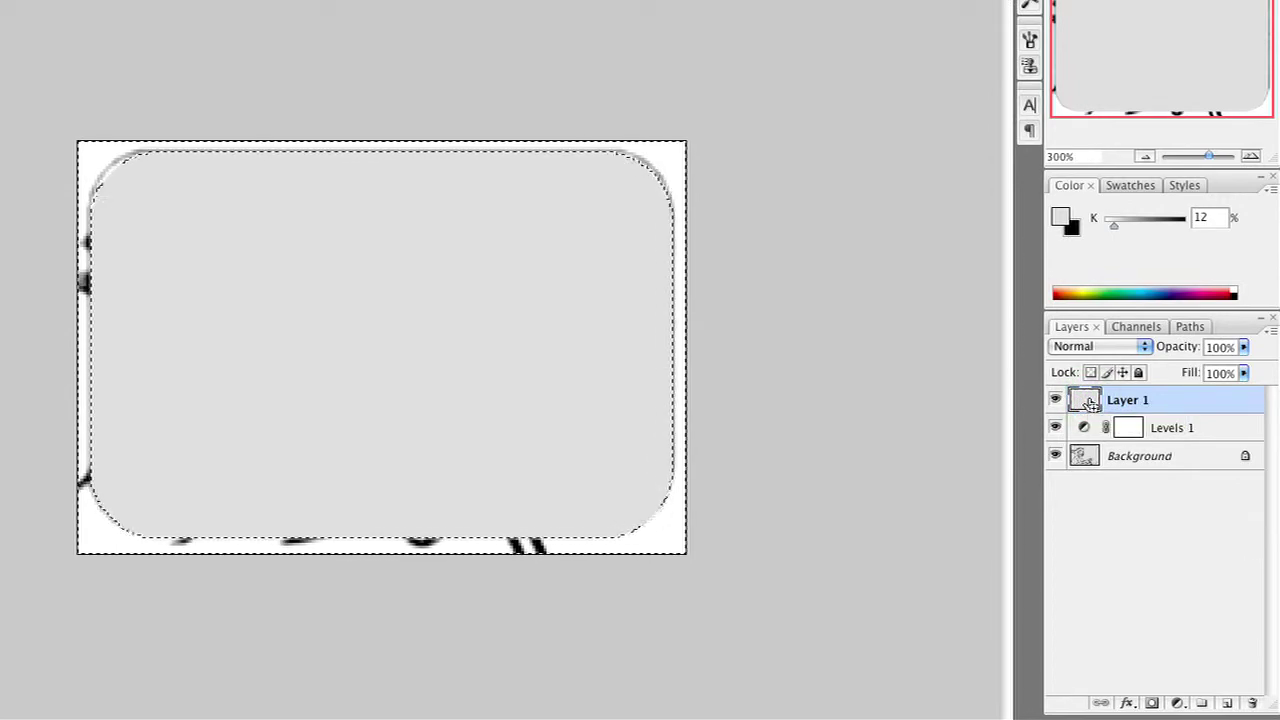
{"action": "key", "text": "ctrl+shift+i"}
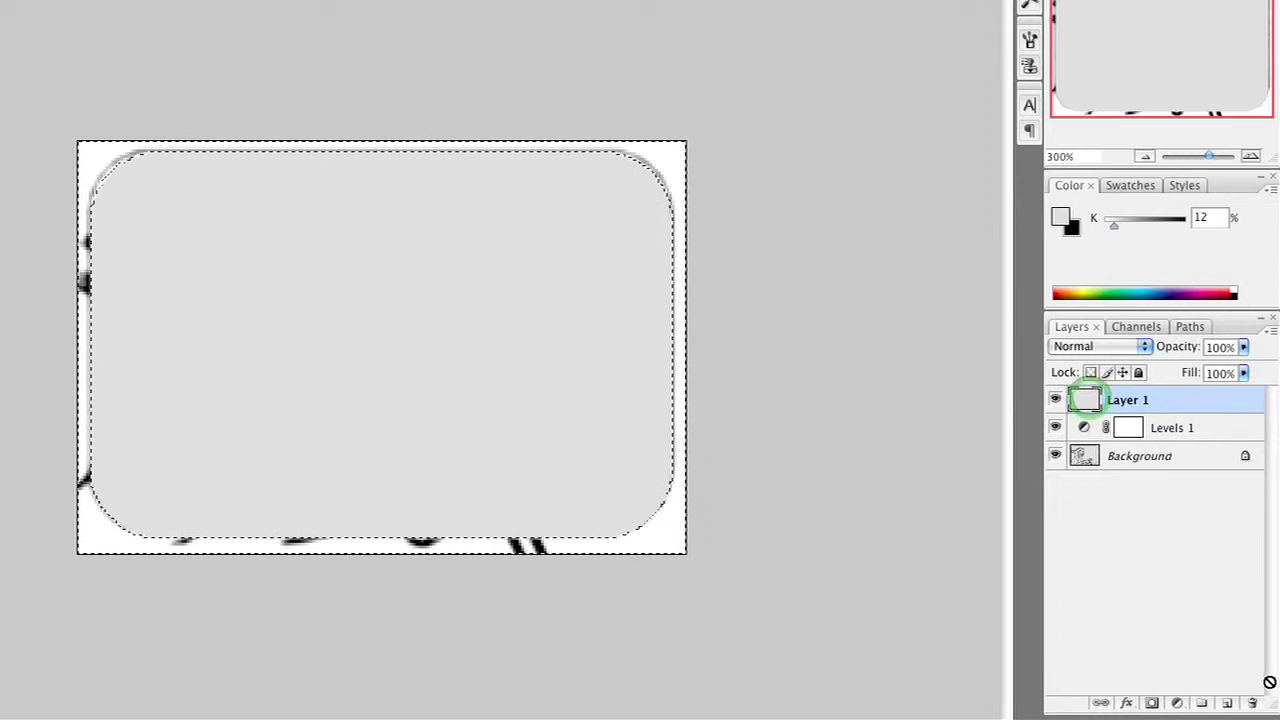
{"action": "left_click_drag", "start_coordinate": [1276, 651], "coordinate": [1250, 704]}
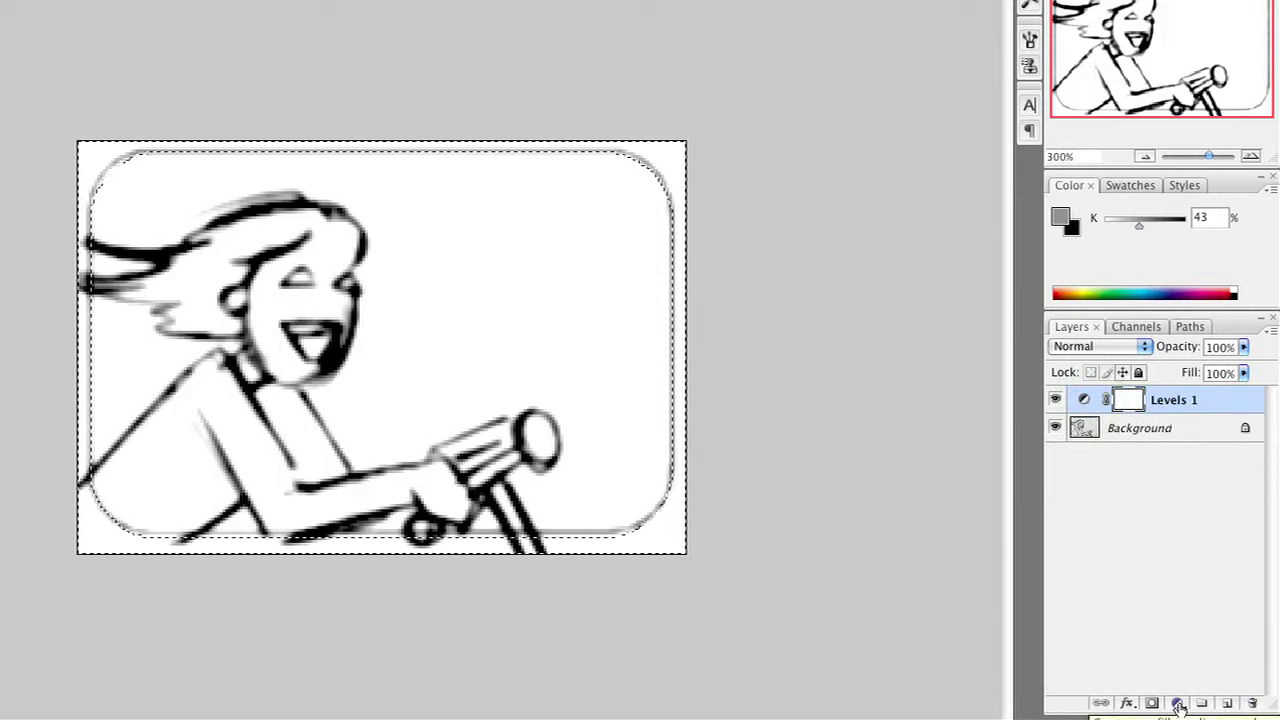
{"action": "left_click", "coordinate": [1179, 704]}
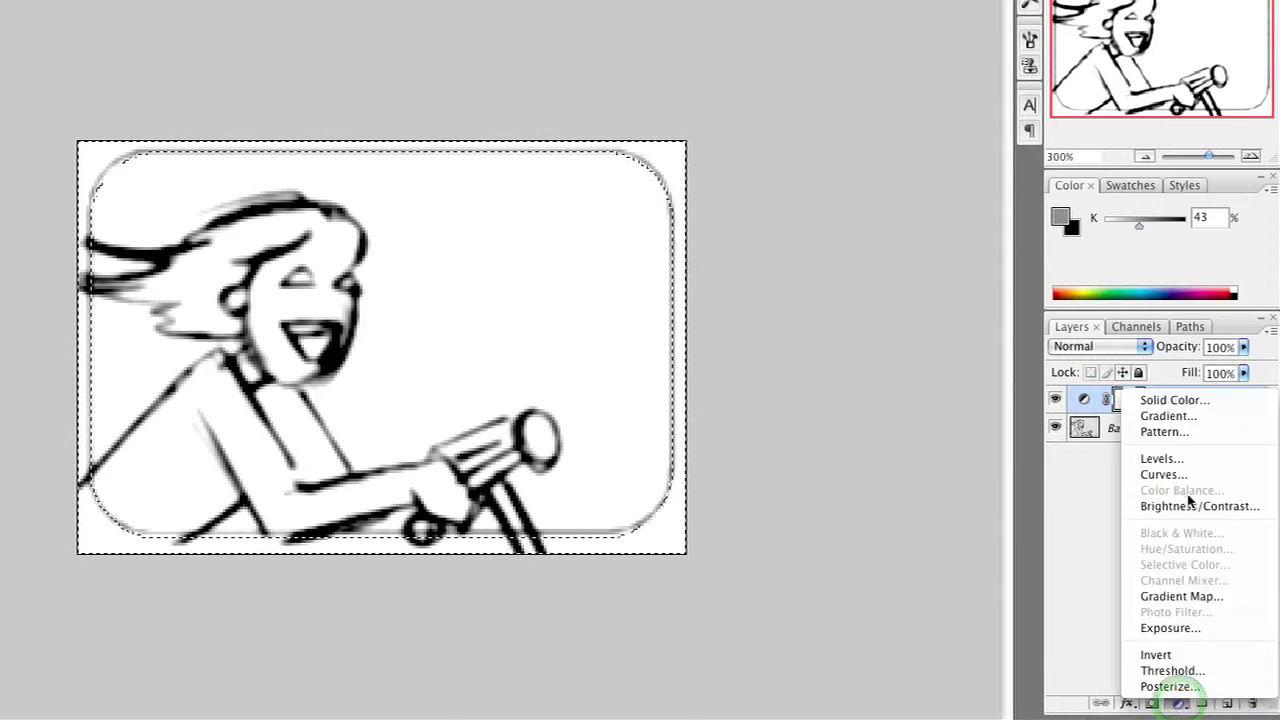
{"action": "left_click", "coordinate": [1167, 400]}
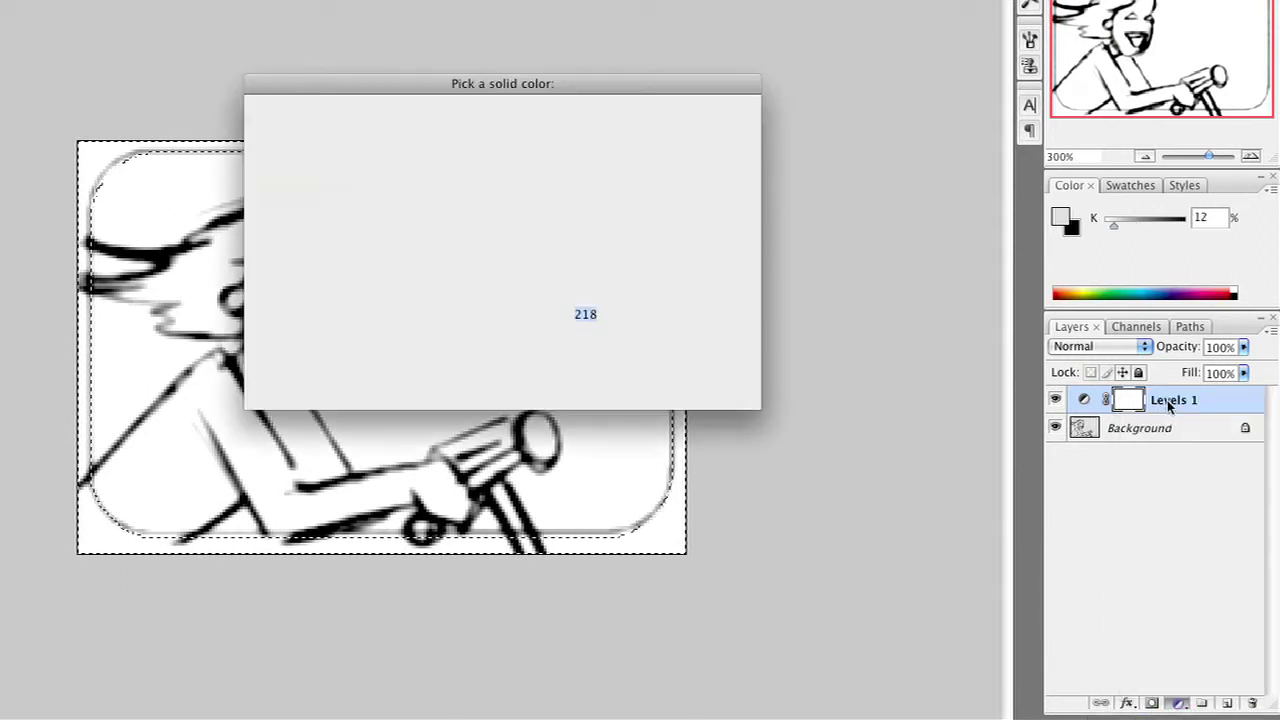
{"action": "type", "text": "255"}
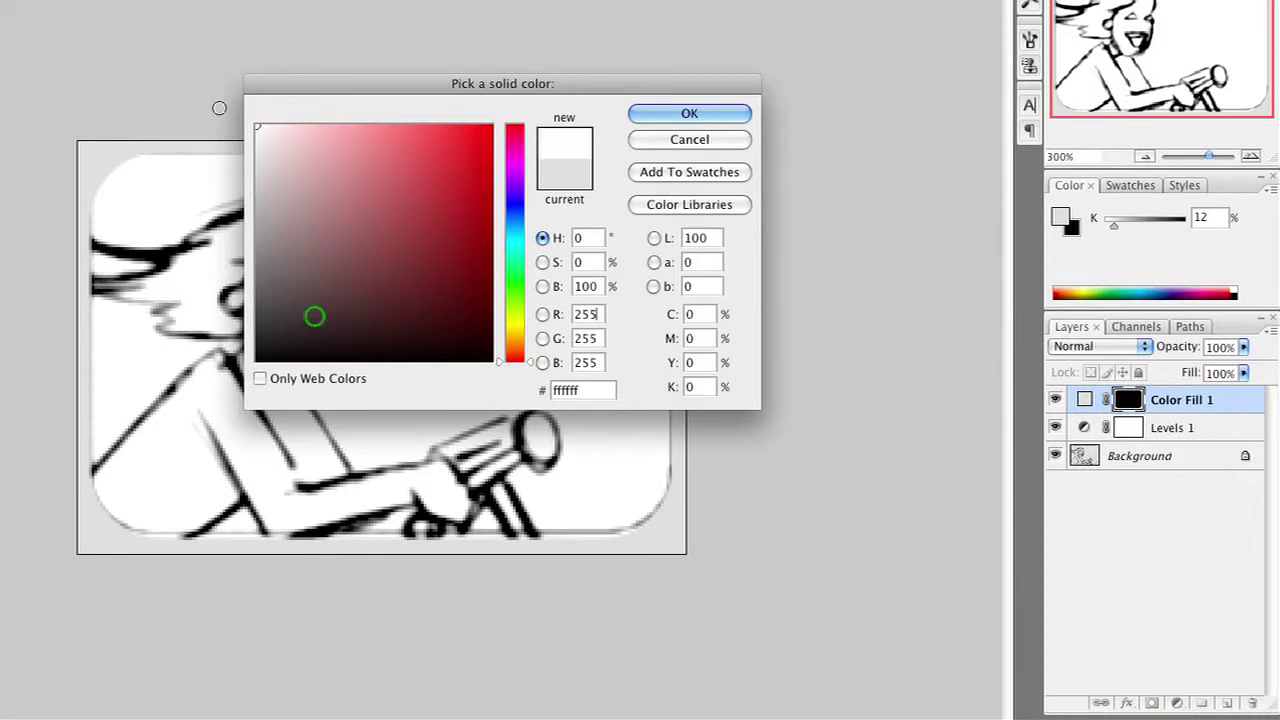
{"action": "left_click", "coordinate": [678, 115]}
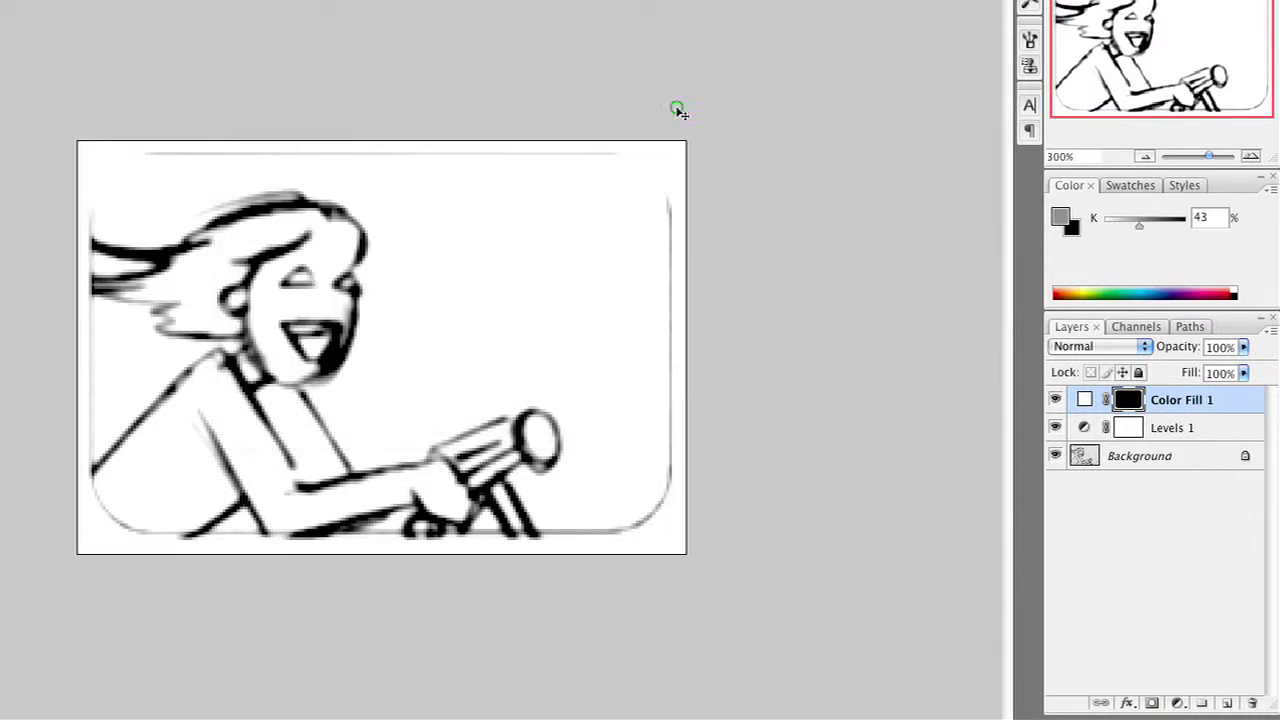
Add a 3 px black Stroke effect to the white fill layer.
{"action": "left_click", "coordinate": [1128, 706]}
{"action": "left_click", "coordinate": [1135, 688]}
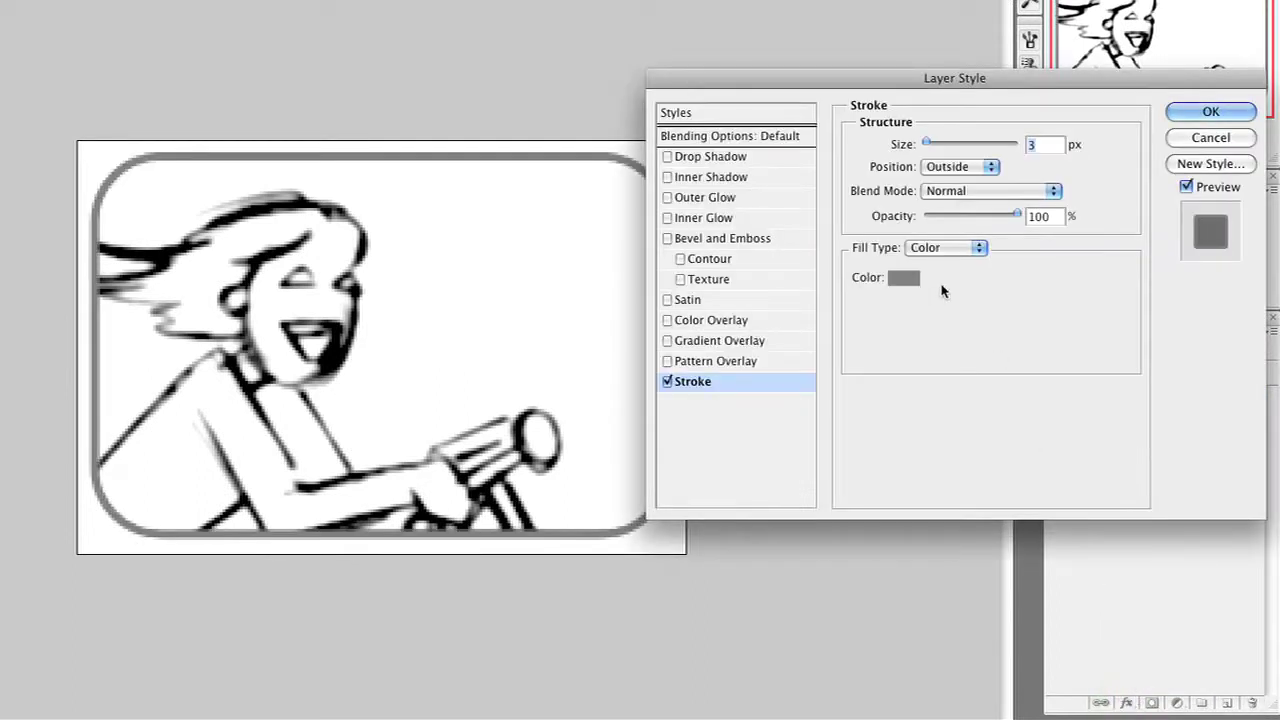
{"action": "left_click", "coordinate": [904, 278]}
{"action": "type", "text": "21"}
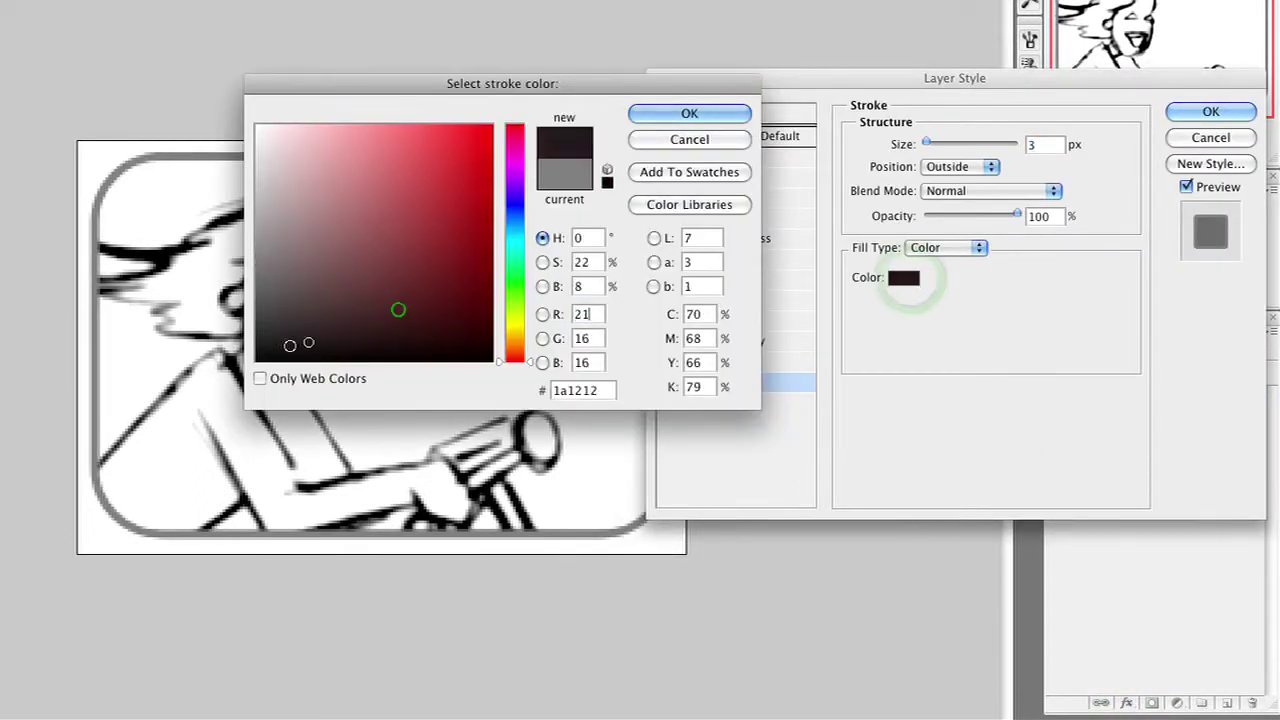
{"action": "left_click_drag", "start_coordinate": [398, 310], "coordinate": [258, 360]}
{"action": "key", "text": "Return"}
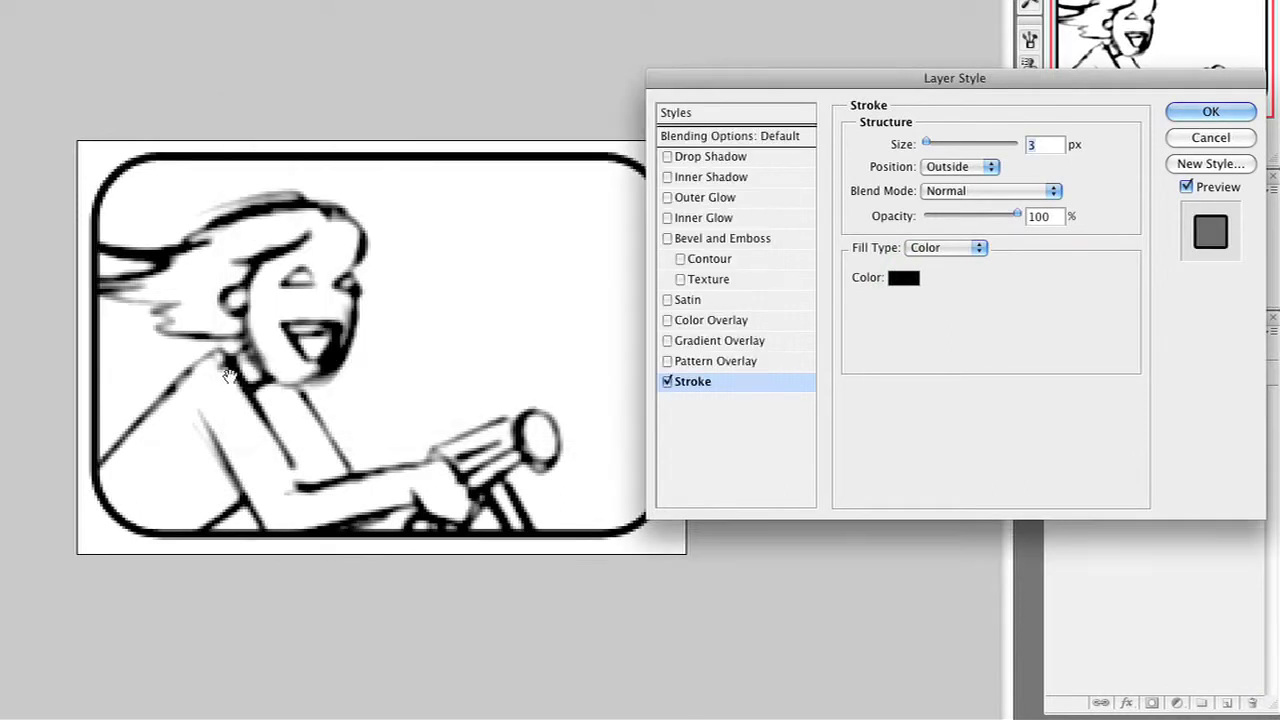
{"action": "left_click", "coordinate": [1179, 120]}
Rename the fill layer to 'Frame'.
{"action": "double_click", "coordinate": [1175, 399]}
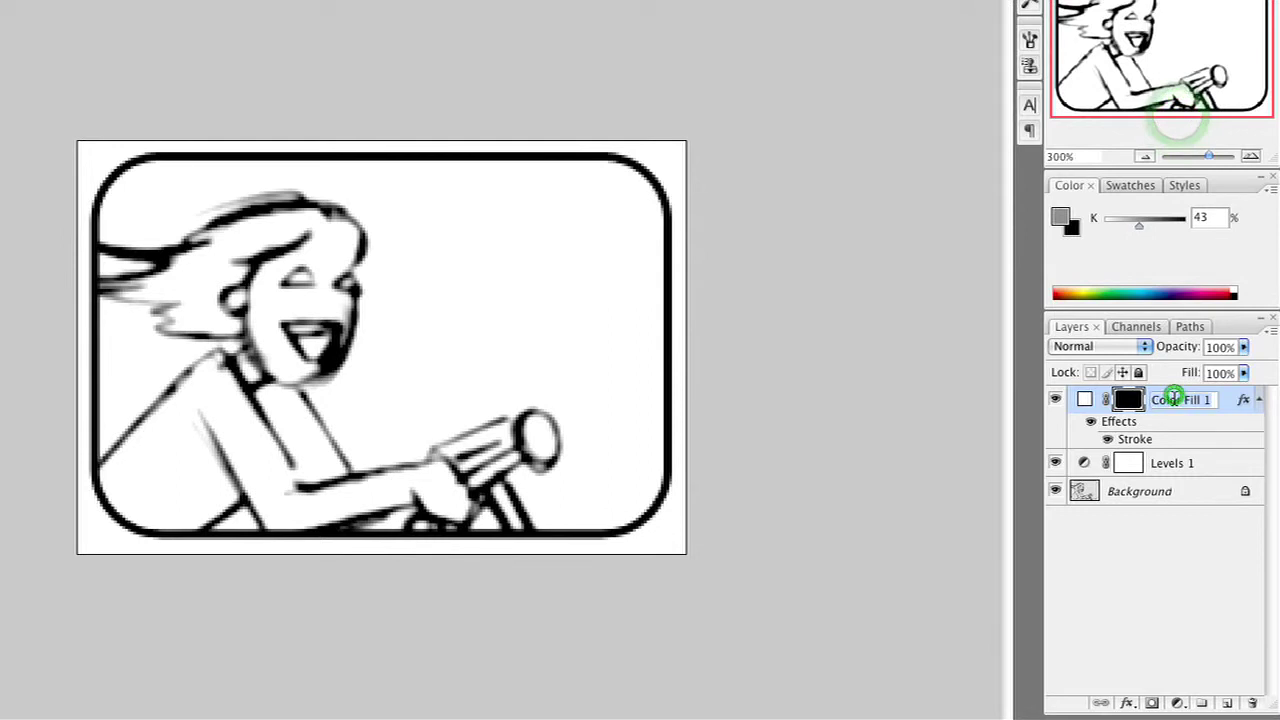
{"action": "type", "text": "Frame"}
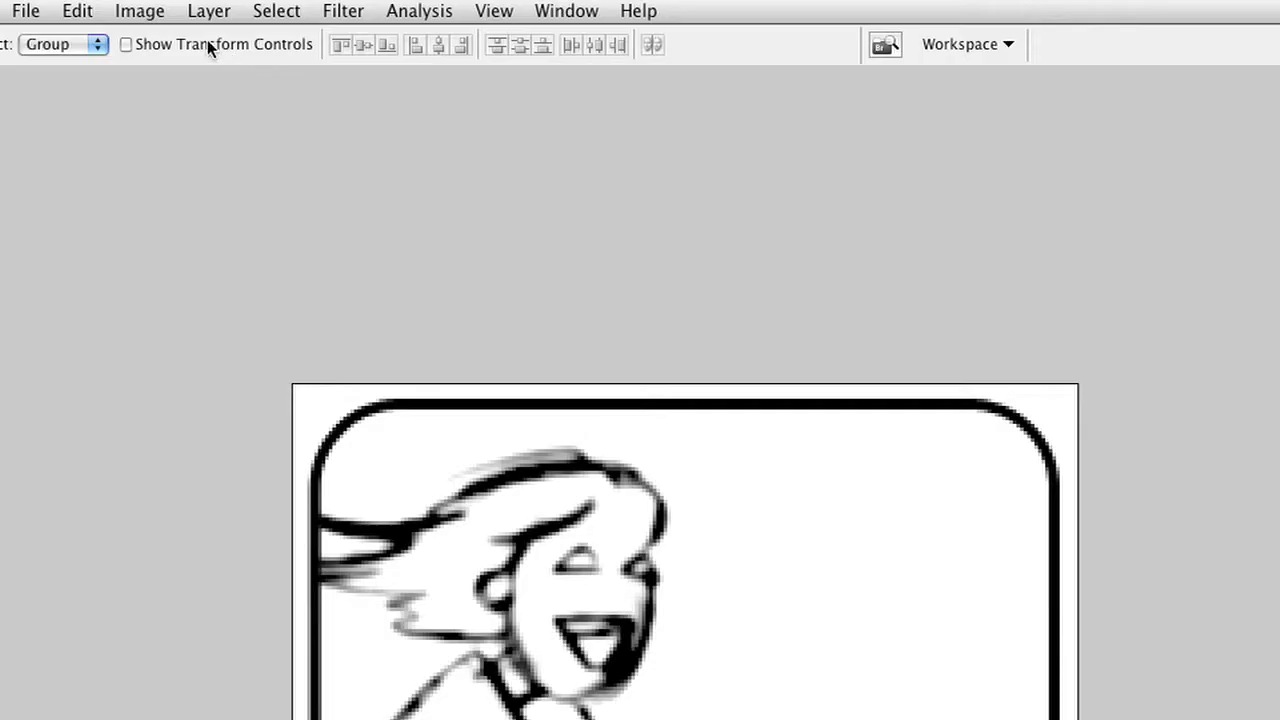
{"action": "left_click", "coordinate": [148, 8]}
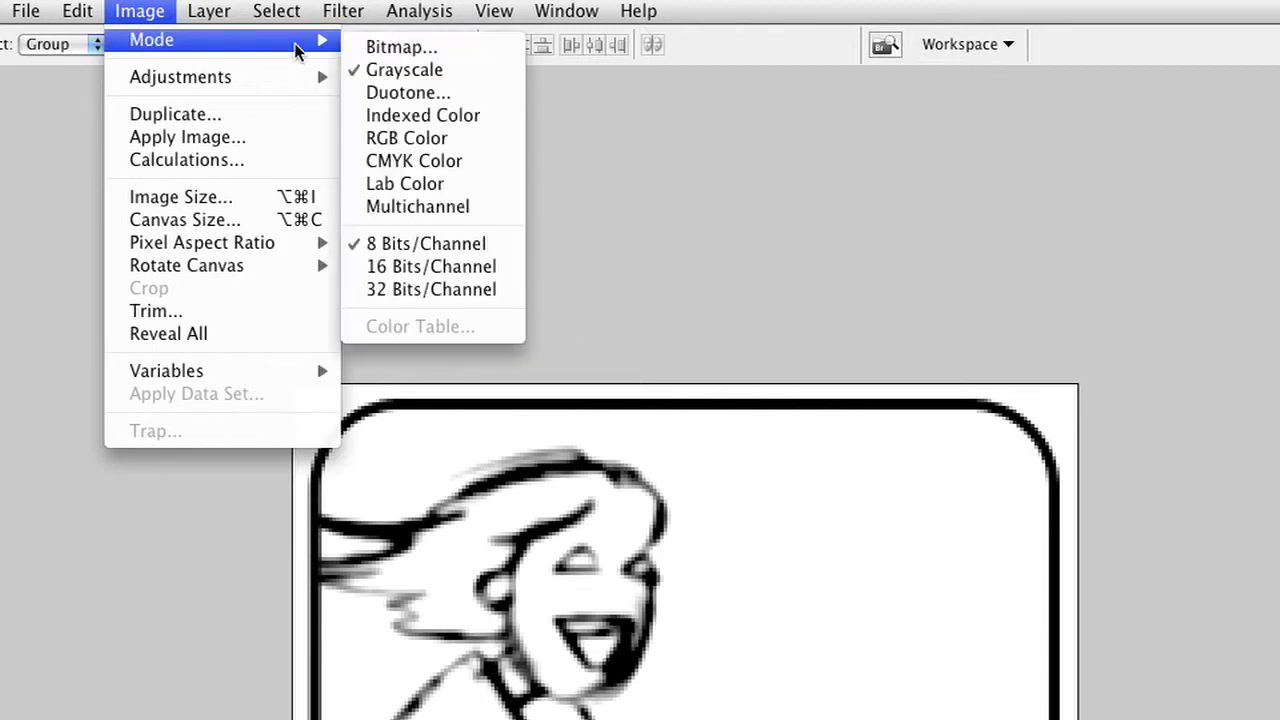
Convert to RGB without flattening, raise Levels 1's black point to 91, and select the Hair layer.
{"action": "left_click", "coordinate": [411, 133]}
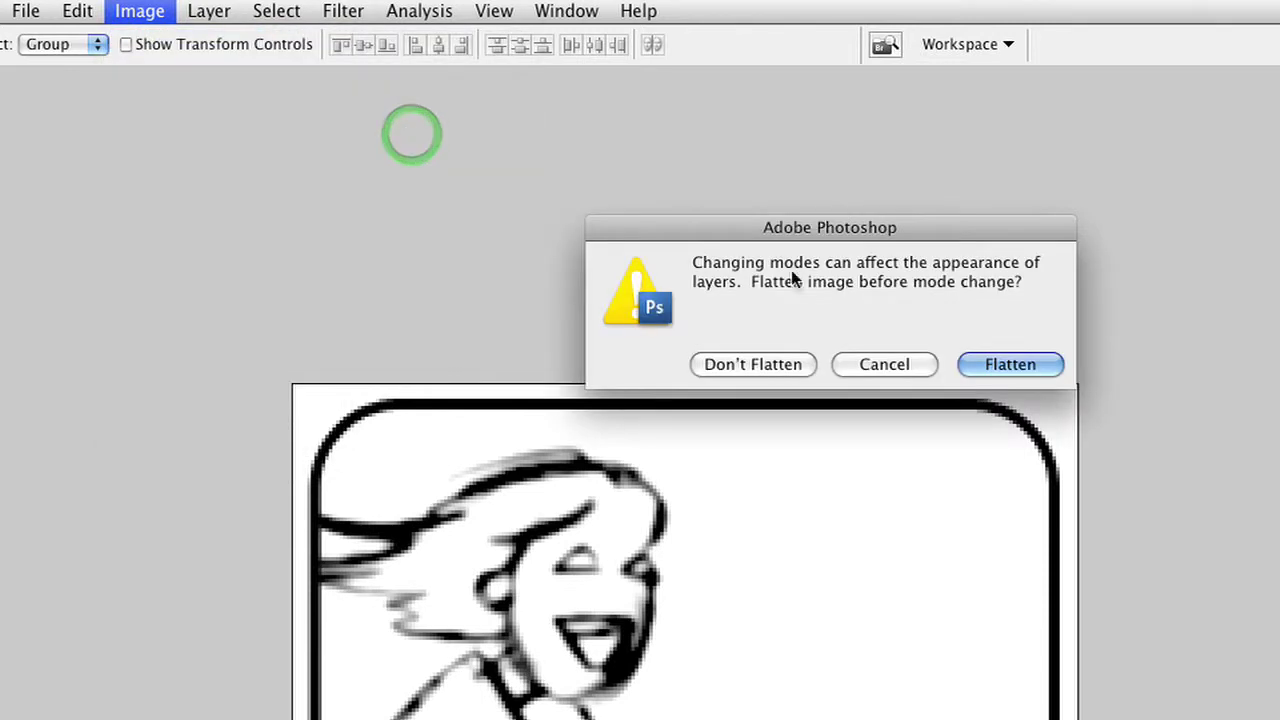
{"action": "left_click", "coordinate": [768, 366]}
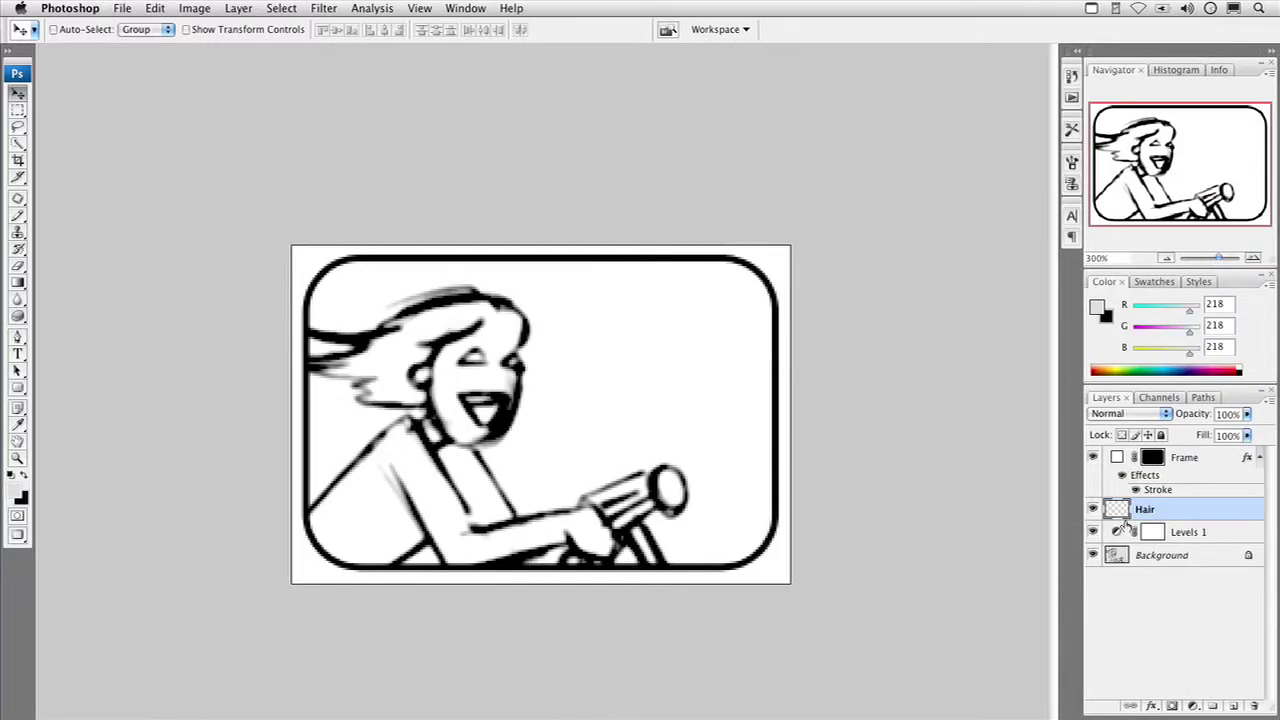
{"action": "double_click", "coordinate": [1118, 532]}
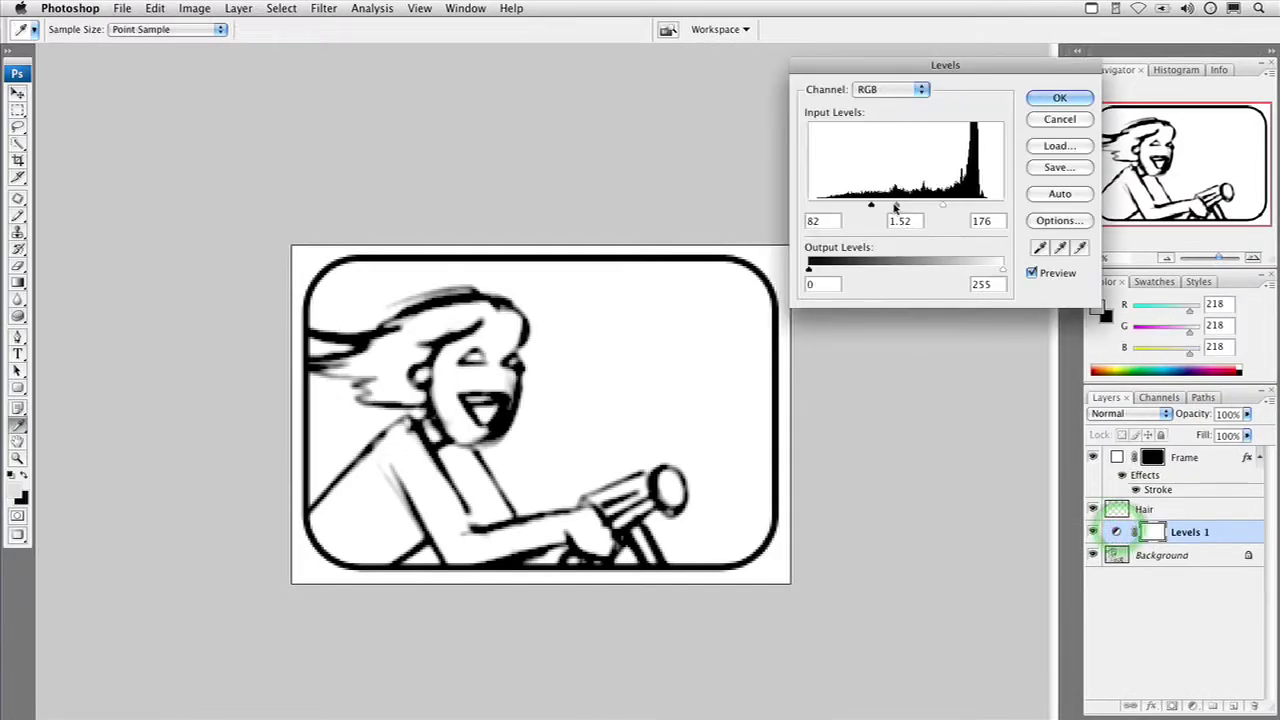
{"action": "left_click_drag", "start_coordinate": [899, 207], "coordinate": [903, 207]}
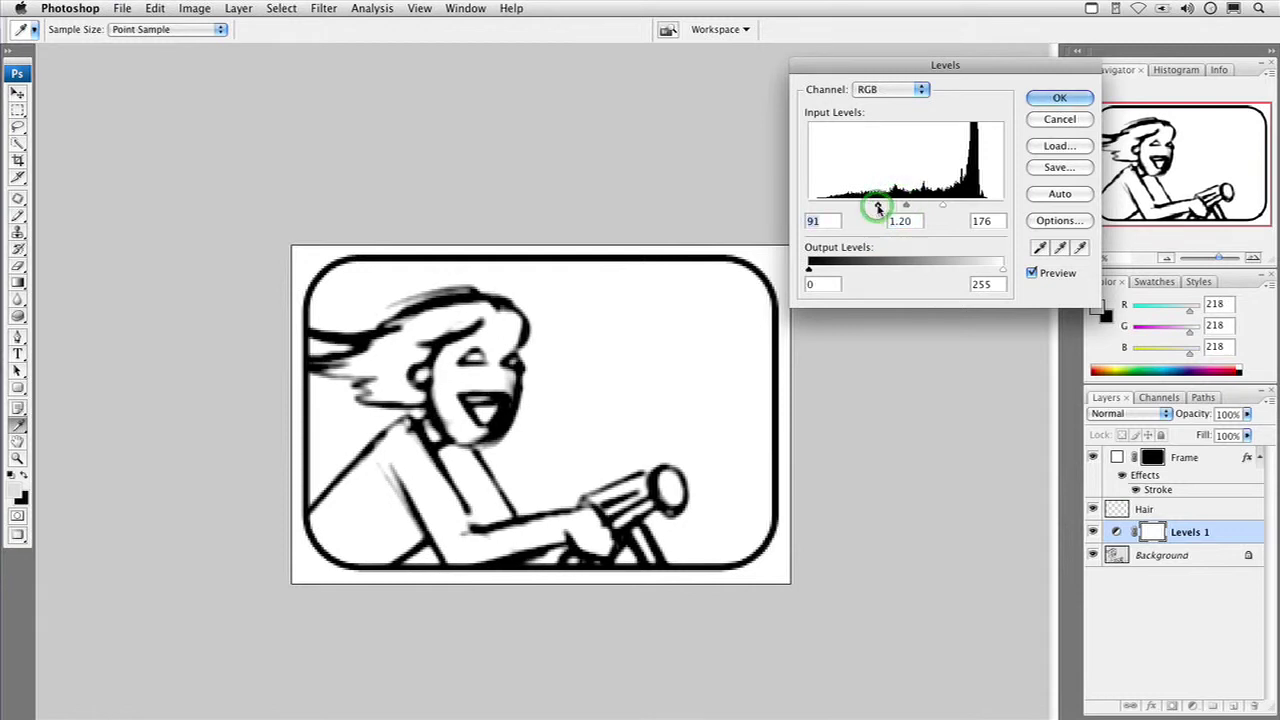
{"action": "key", "text": "Return"}
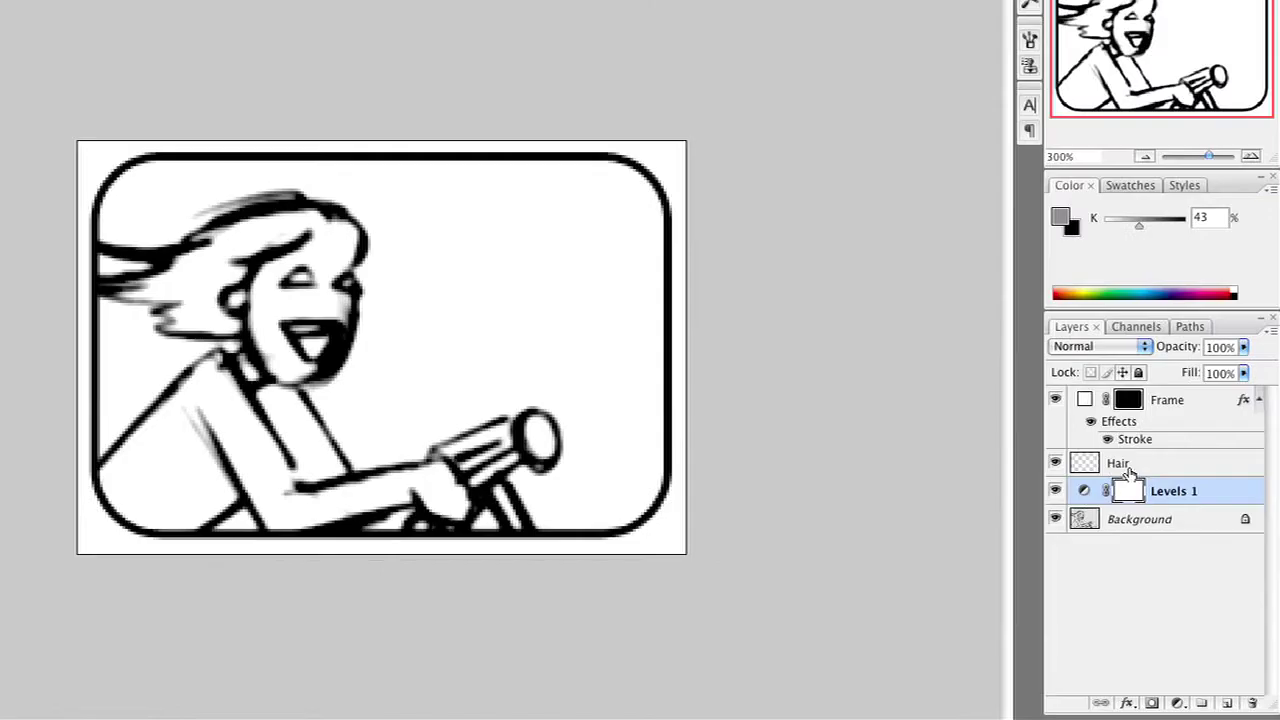
{"action": "left_click", "coordinate": [1150, 512]}
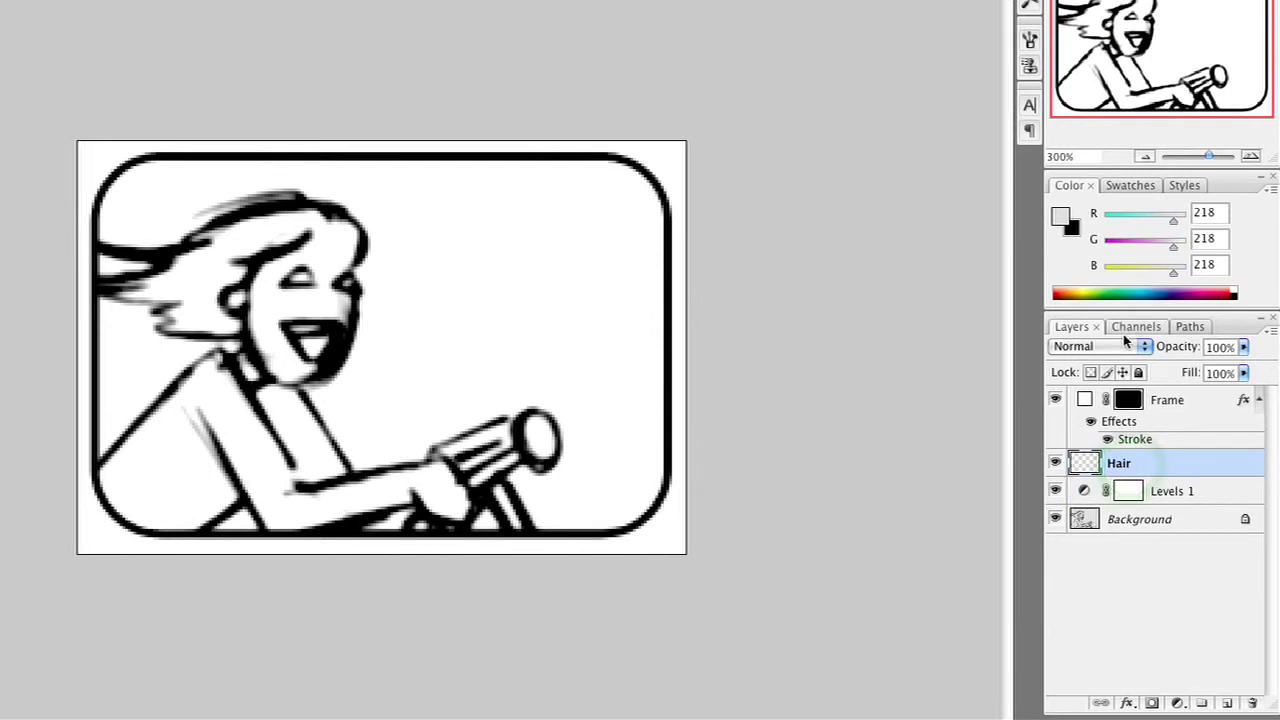
Try Color blending on the Hair layer and show the colour swatches.
{"action": "left_click", "coordinate": [1126, 328]}
{"action": "left_click", "coordinate": [1080, 327]}
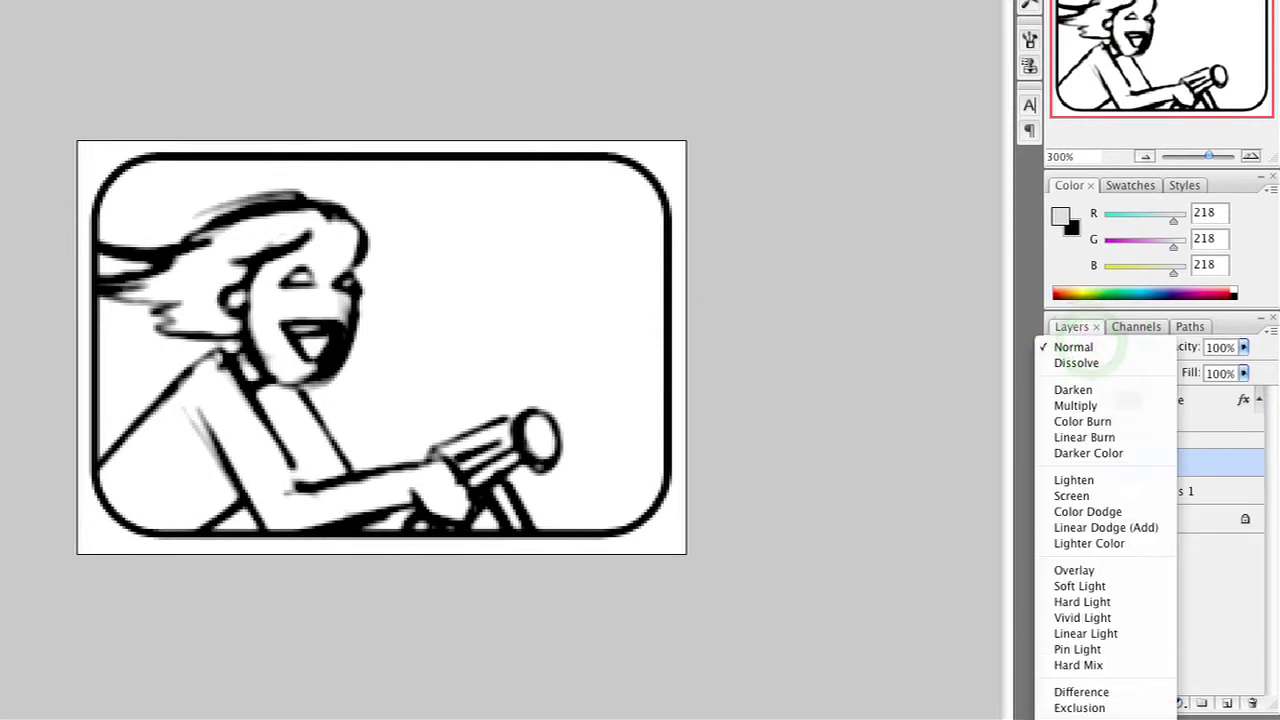
{"action": "left_click", "coordinate": [1078, 716]}
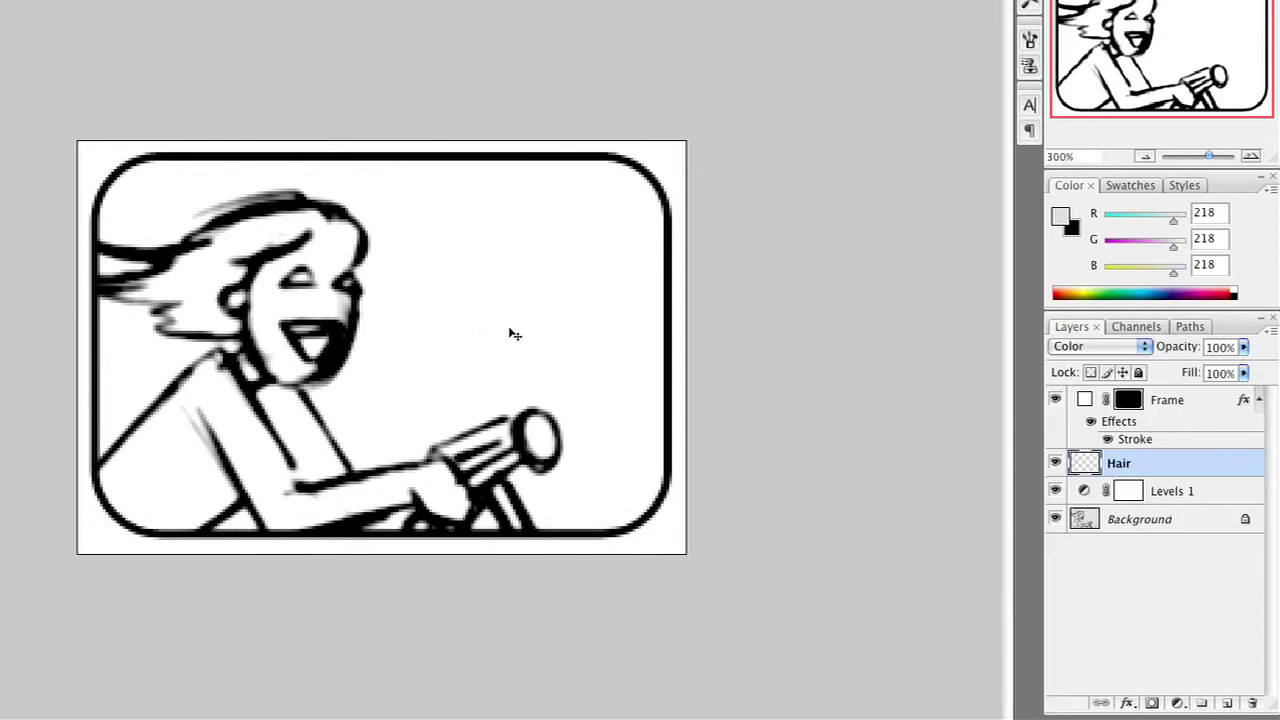
{"action": "left_click", "coordinate": [1131, 188]}
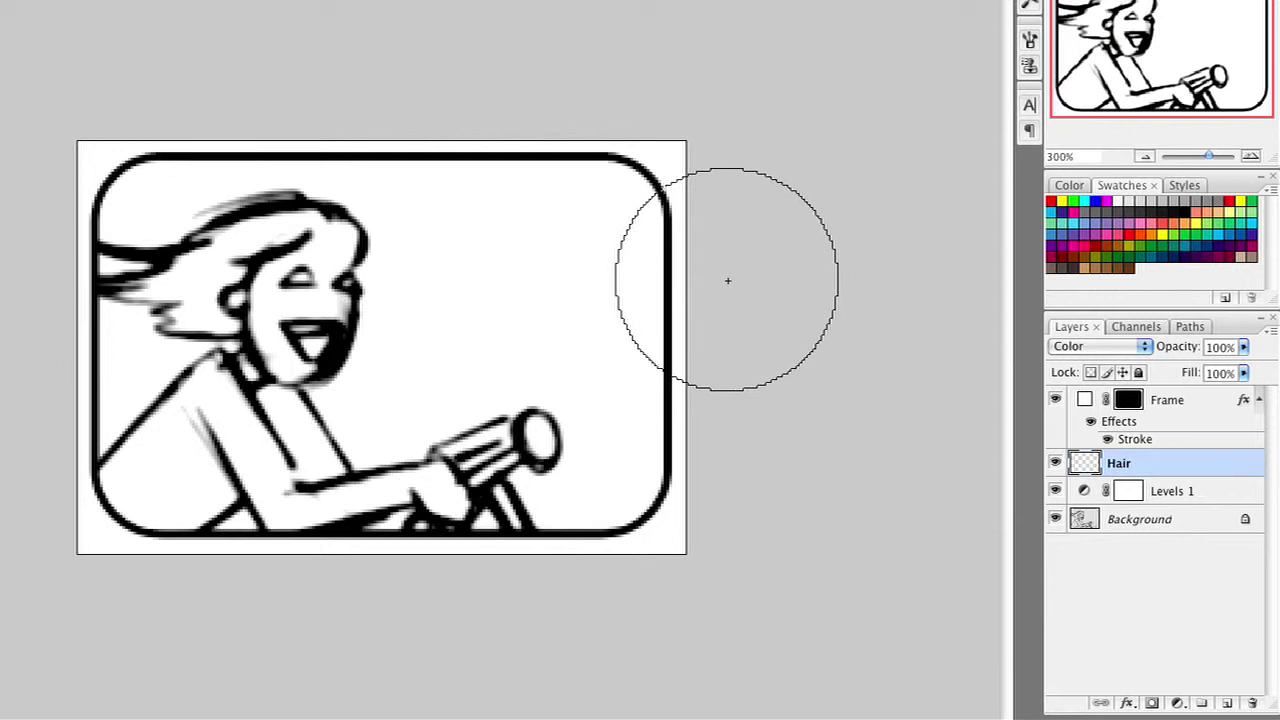
Shrink the brush, return the Hair layer to Normal blending, and start painting brown hair.
{"action": "key", "text": "bracketleft"}
{"action": "key", "text": "bracketleft"}
{"action": "key", "text": "bracketleft"}
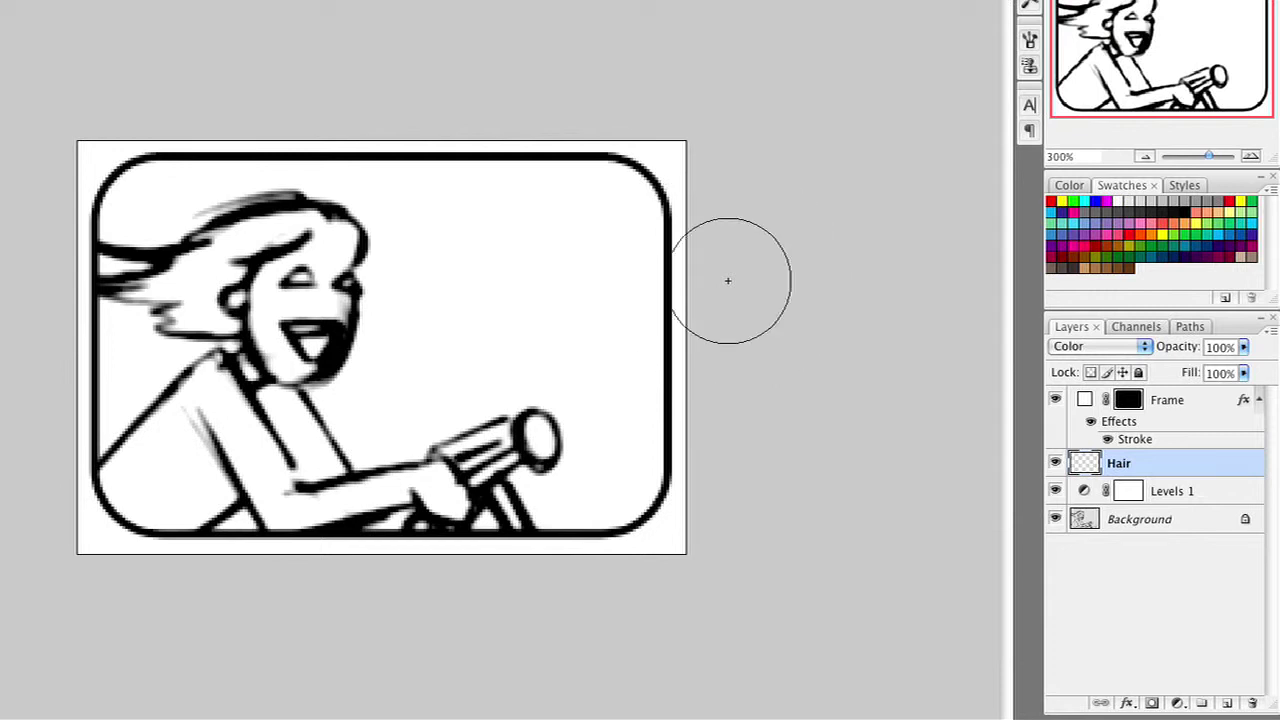
{"action": "key", "text": "bracketleft"}
{"action": "key", "text": "bracketleft"}
{"action": "key", "text": "bracketleft"}
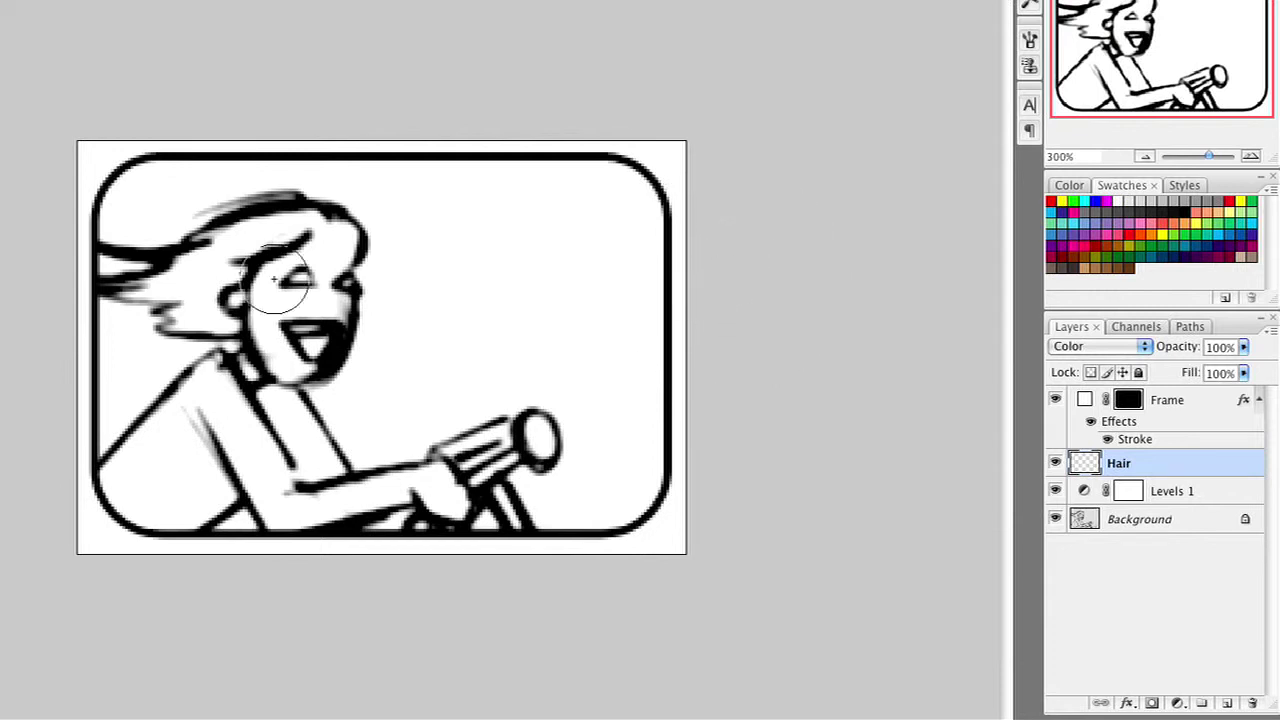
{"action": "key", "text": "alt+shift+m"}
{"action": "left_click", "coordinate": [1103, 346]}
{"action": "key", "text": "Up"}
{"action": "key", "text": "Up"}
{"action": "key", "text": "Up"}
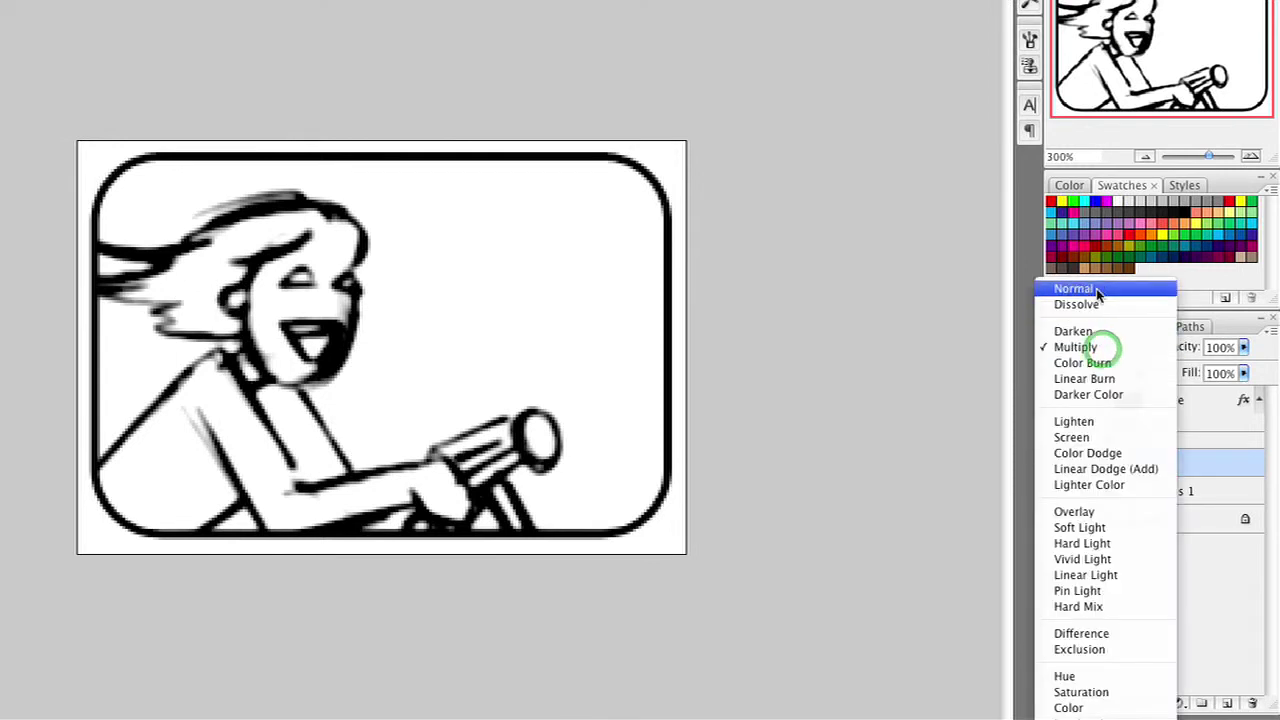
{"action": "key", "text": "Return"}
{"action": "key", "text": "bracketleft"}
{"action": "key", "text": "bracketleft"}
{"action": "key", "text": "bracketleft"}
{"action": "key", "text": "bracketleft"}
{"action": "left_click_drag", "start_coordinate": [169, 284], "coordinate": [124, 292]}
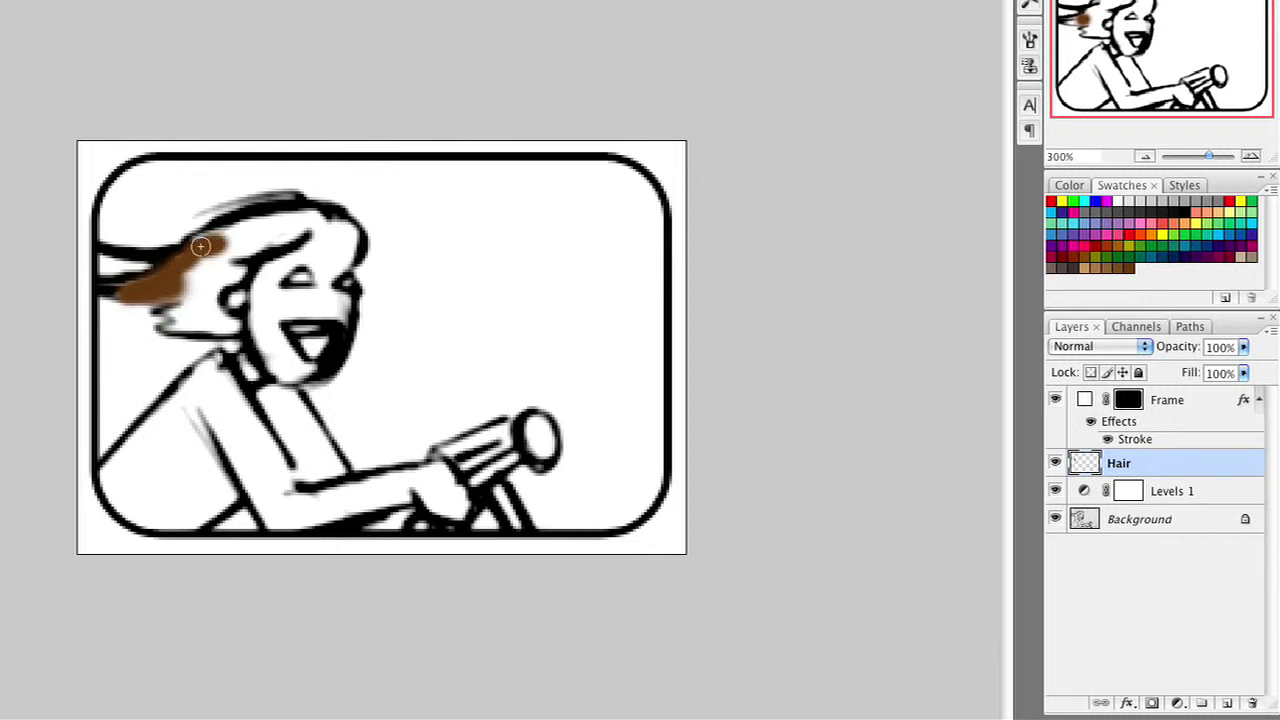
Brush brown over the top, lower part and right edge of the woman's hair.
{"action": "mouse_move", "coordinate": [203, 240]}
{"action": "left_mouse_down"}
{"action": "mouse_move", "coordinate": [312, 217]}
{"action": "mouse_move", "coordinate": [232, 225]}
{"action": "left_mouse_up"}
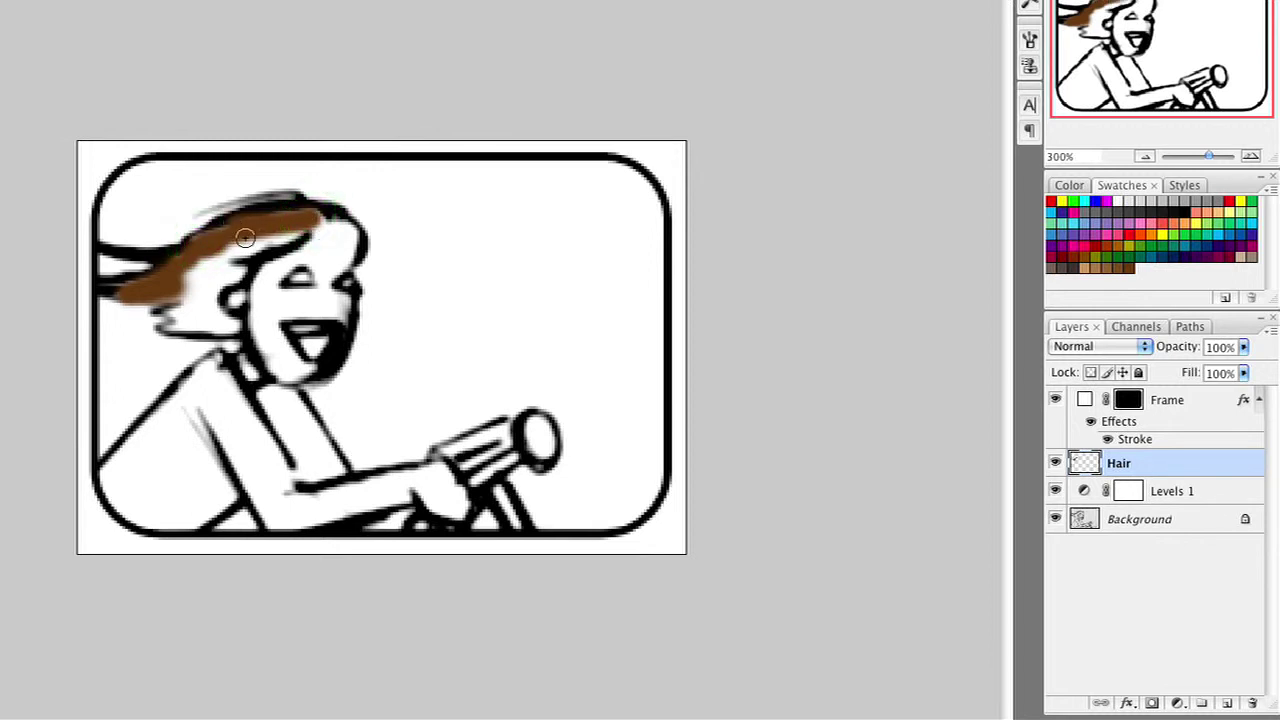
{"action": "mouse_move", "coordinate": [245, 238]}
{"action": "left_mouse_down"}
{"action": "mouse_move", "coordinate": [294, 214]}
{"action": "mouse_move", "coordinate": [214, 249]}
{"action": "mouse_move", "coordinate": [220, 266]}
{"action": "mouse_move", "coordinate": [227, 256]}
{"action": "mouse_move", "coordinate": [194, 291]}
{"action": "mouse_move", "coordinate": [175, 290]}
{"action": "mouse_move", "coordinate": [172, 309]}
{"action": "mouse_move", "coordinate": [188, 317]}
{"action": "mouse_move", "coordinate": [170, 308]}
{"action": "mouse_move", "coordinate": [230, 323]}
{"action": "mouse_move", "coordinate": [214, 298]}
{"action": "mouse_move", "coordinate": [177, 303]}
{"action": "mouse_move", "coordinate": [197, 277]}
{"action": "mouse_move", "coordinate": [229, 271]}
{"action": "left_mouse_up"}
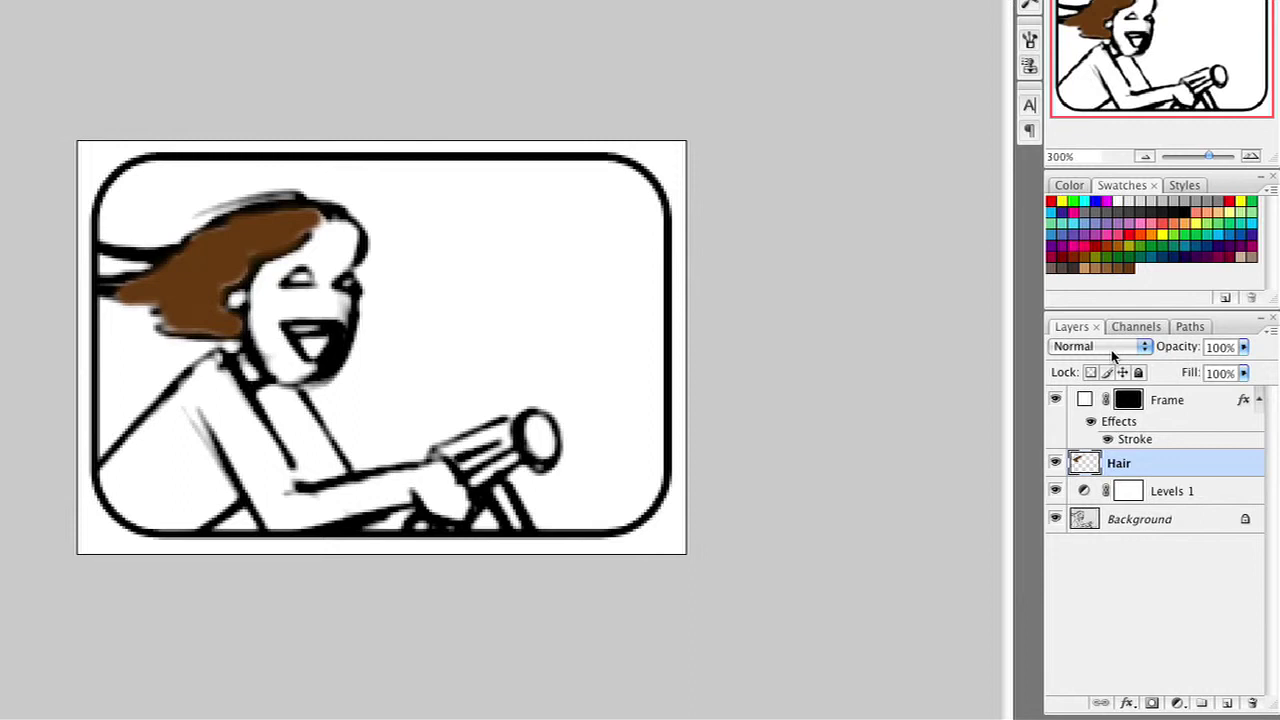
{"action": "left_click_drag", "start_coordinate": [320, 226], "coordinate": [351, 240]}
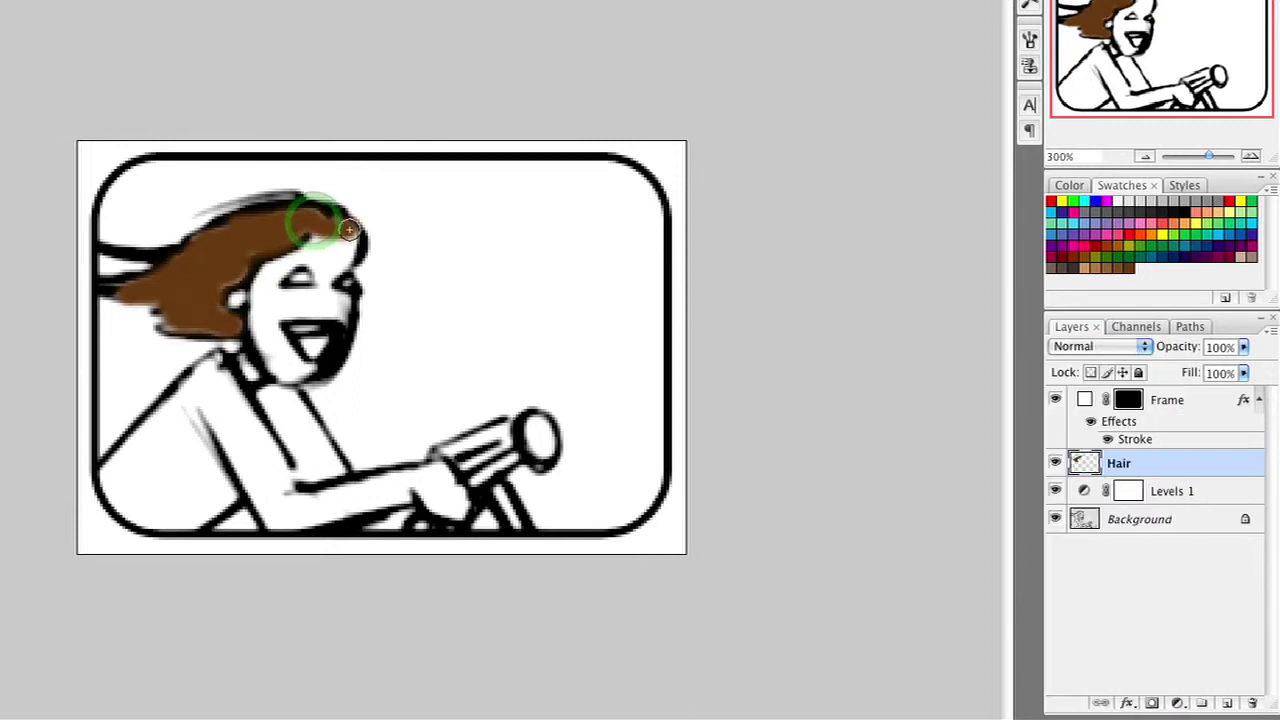
Create a Skin layer, paint peach over face, eyes and neck, and move it below Hair.
{"action": "left_click", "coordinate": [1225, 704]}
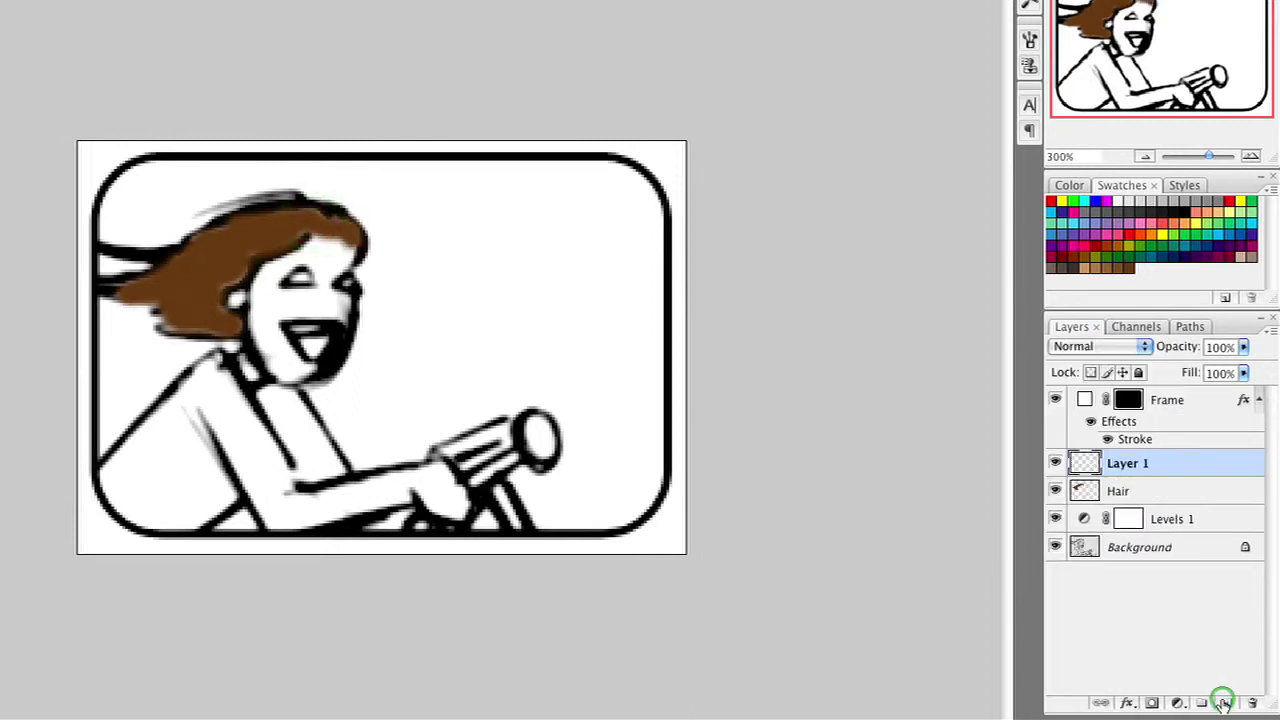
{"action": "double_click", "coordinate": [1124, 467]}
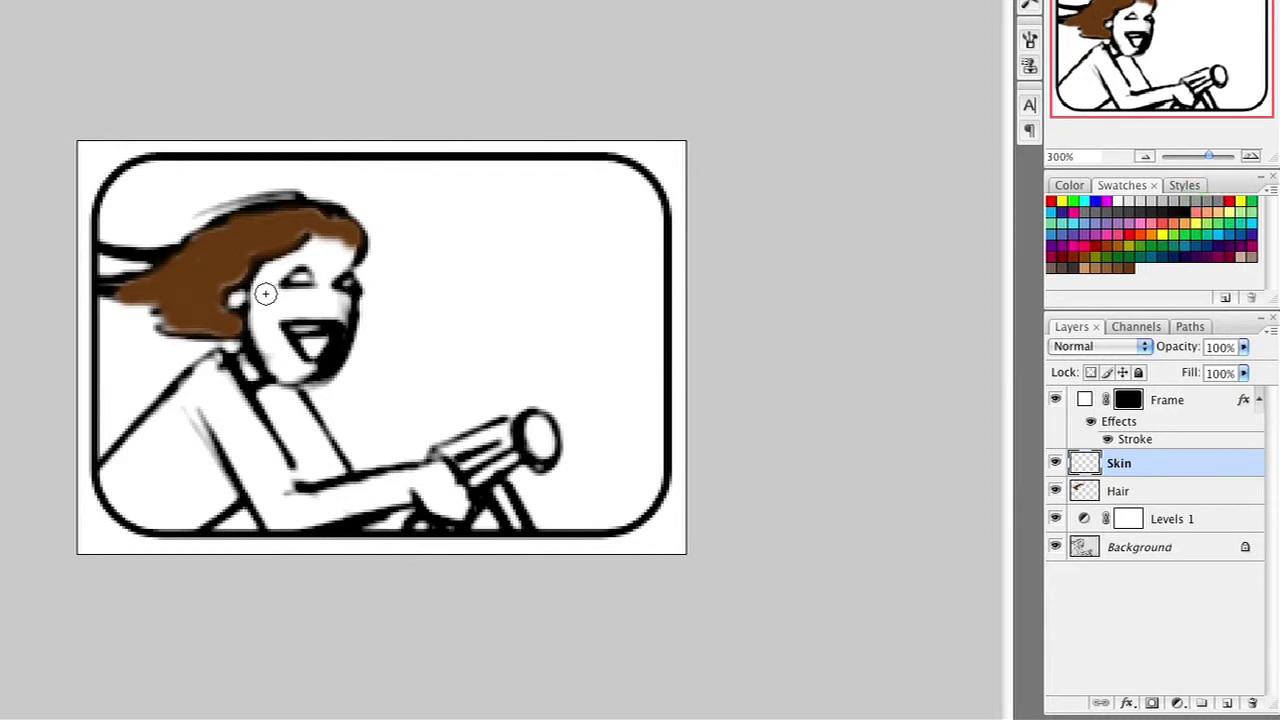
{"action": "type", "text": "Skin"}
{"action": "left_click_drag", "start_coordinate": [265, 293], "coordinate": [262, 369]}
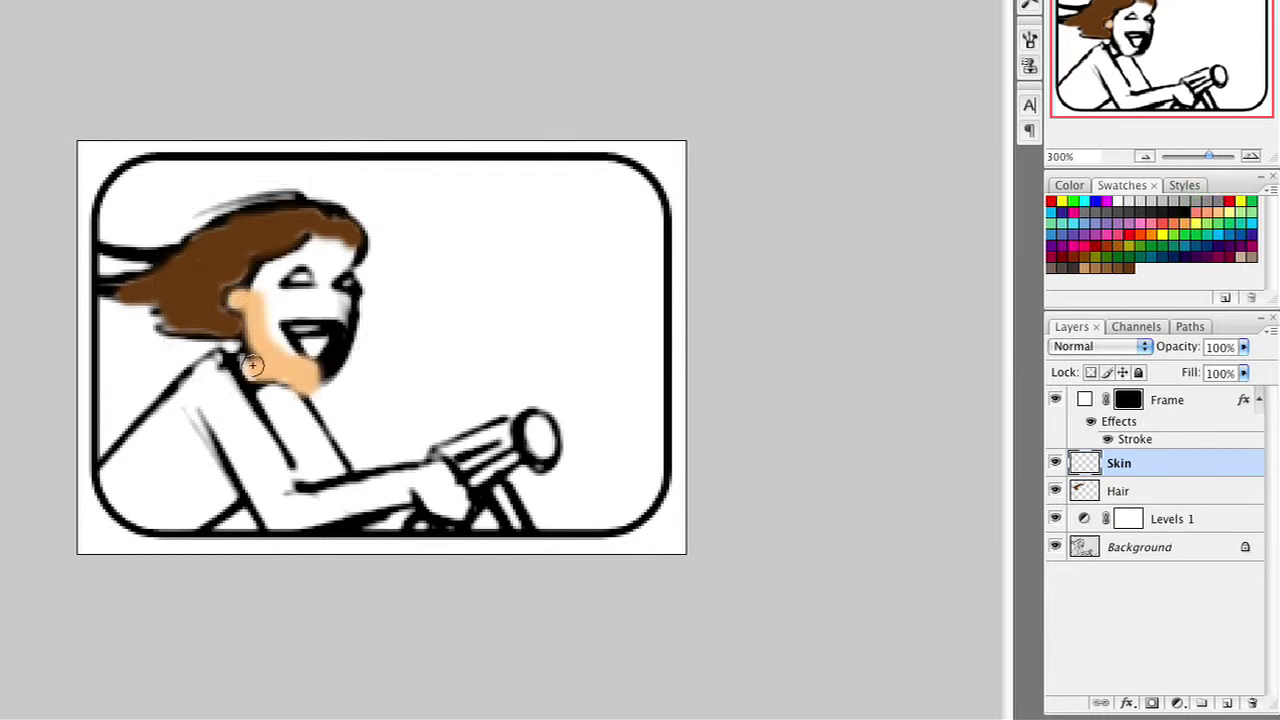
{"action": "mouse_move", "coordinate": [248, 364]}
{"action": "left_mouse_down"}
{"action": "mouse_move", "coordinate": [280, 349]}
{"action": "mouse_move", "coordinate": [257, 280]}
{"action": "mouse_move", "coordinate": [302, 258]}
{"action": "mouse_move", "coordinate": [292, 240]}
{"action": "mouse_move", "coordinate": [312, 228]}
{"action": "mouse_move", "coordinate": [340, 257]}
{"action": "mouse_move", "coordinate": [313, 258]}
{"action": "left_mouse_up"}
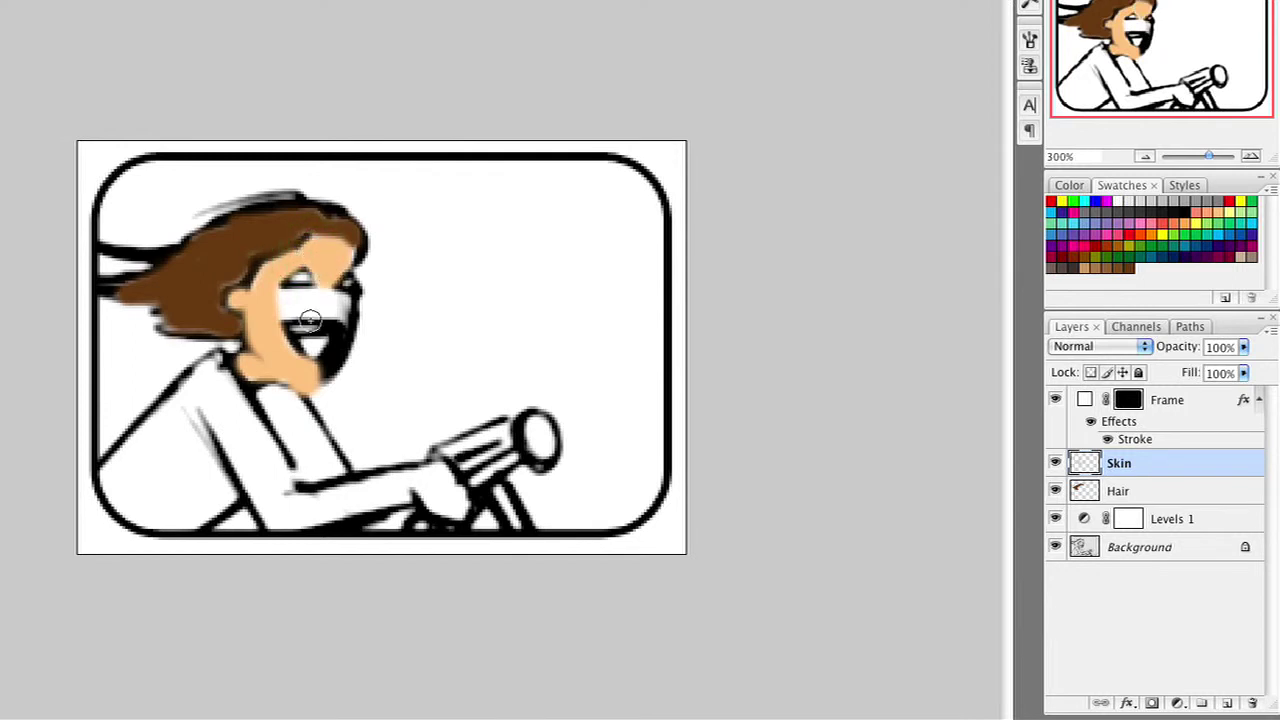
{"action": "mouse_move", "coordinate": [280, 302]}
{"action": "left_mouse_down"}
{"action": "mouse_move", "coordinate": [294, 289]}
{"action": "mouse_move", "coordinate": [280, 309]}
{"action": "mouse_move", "coordinate": [320, 300]}
{"action": "left_mouse_up"}
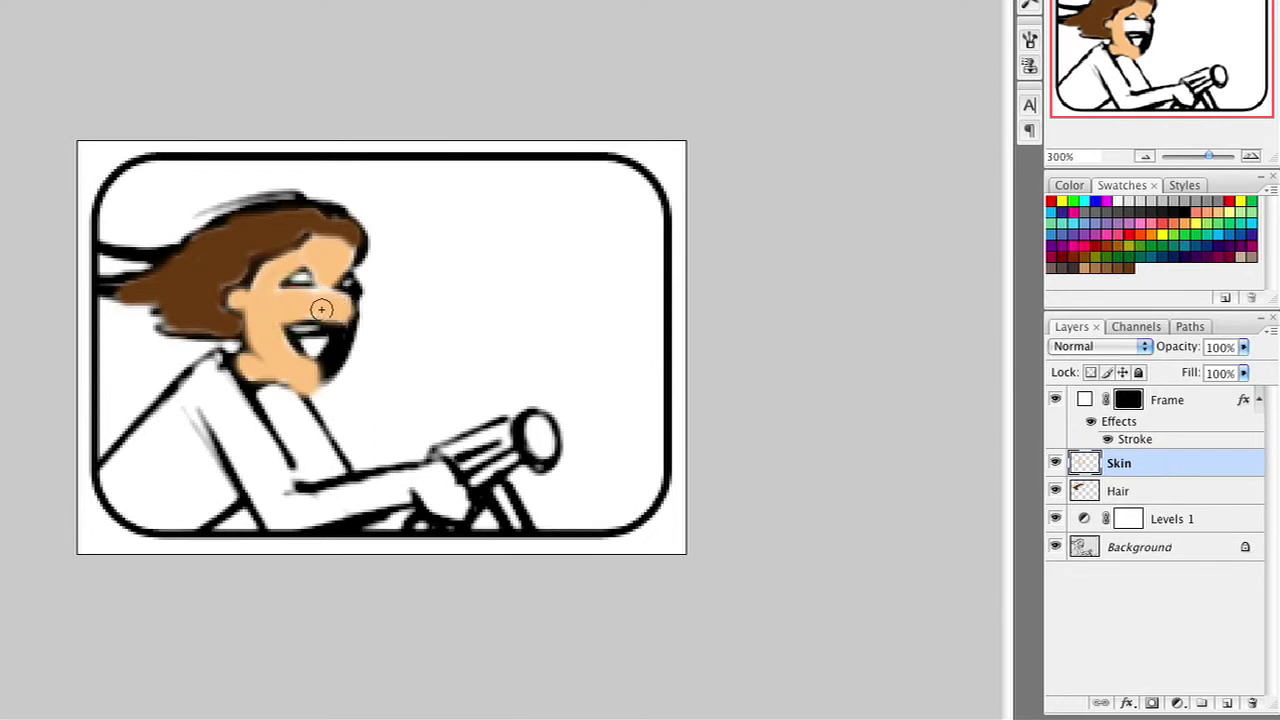
{"action": "left_click_drag", "start_coordinate": [323, 292], "coordinate": [339, 322]}
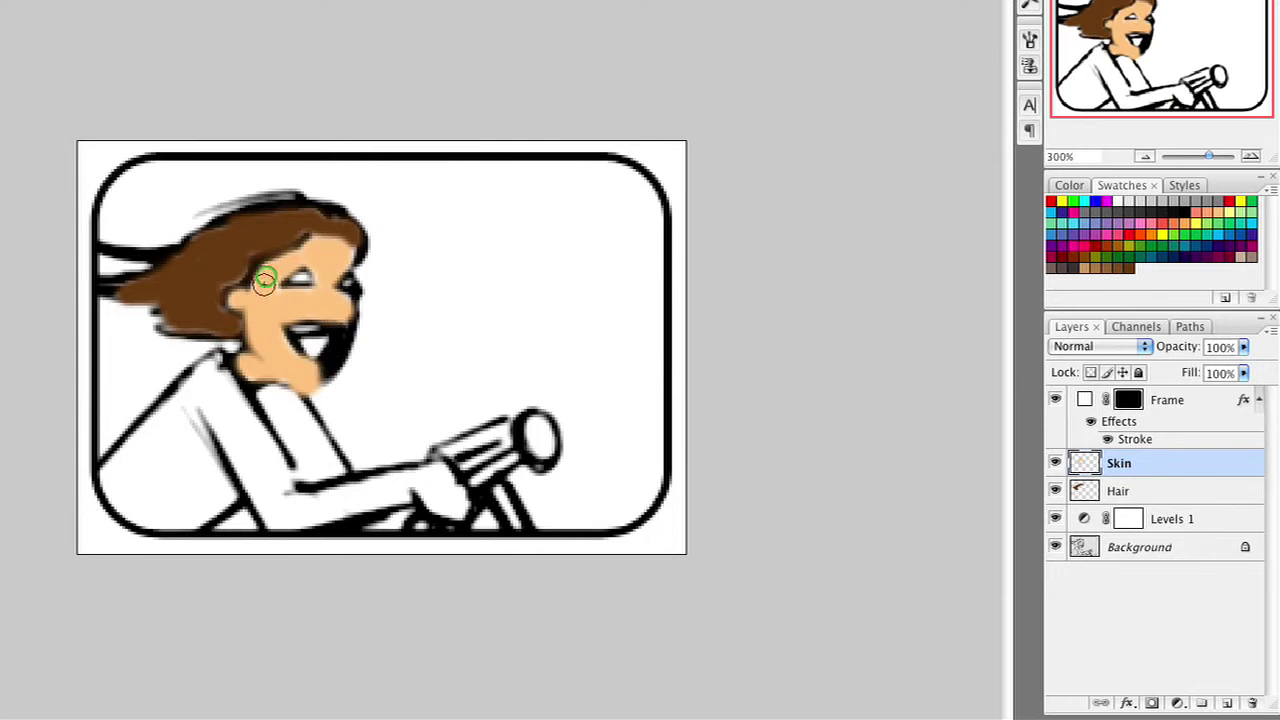
{"action": "key", "text": "ctrl+bracketleft"}
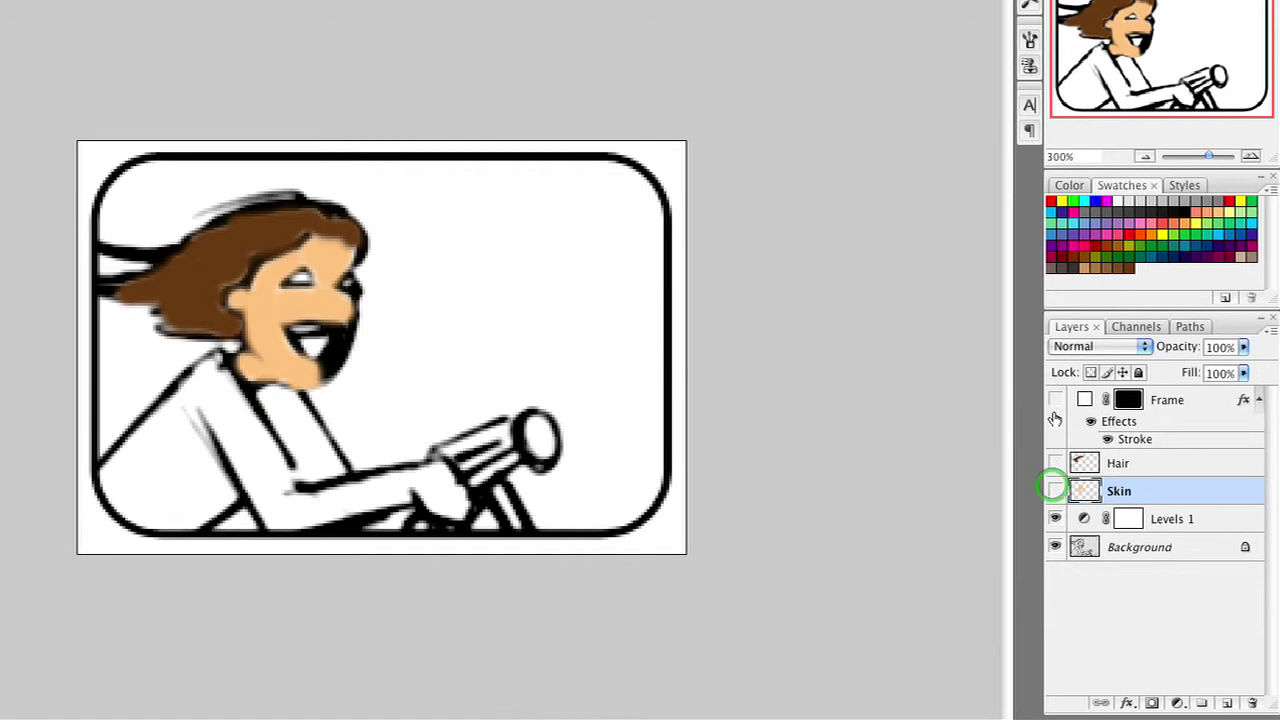
Copy Merged the whole canvas from Background and paste it as Layer 1 above Hair and Skin.
{"action": "left_click", "coordinate": [1148, 552]}
{"action": "key", "text": "ctrl+a"}
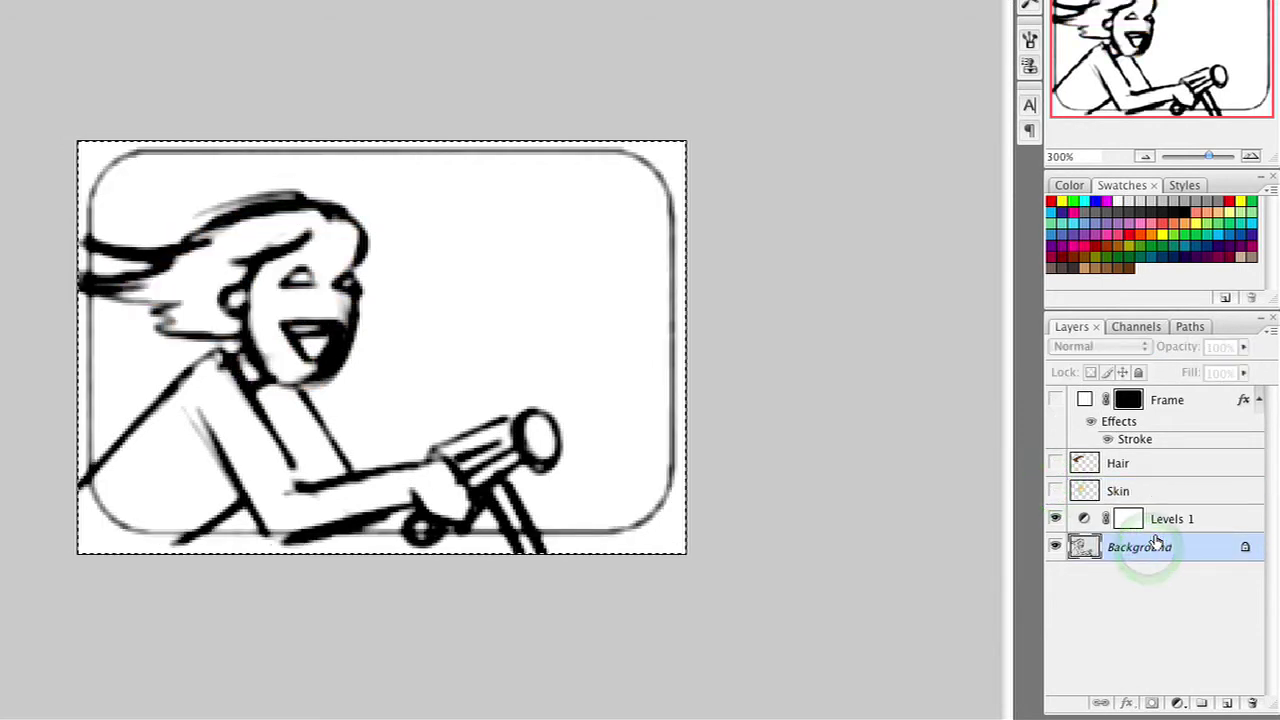
{"action": "left_click", "coordinate": [240, 14]}
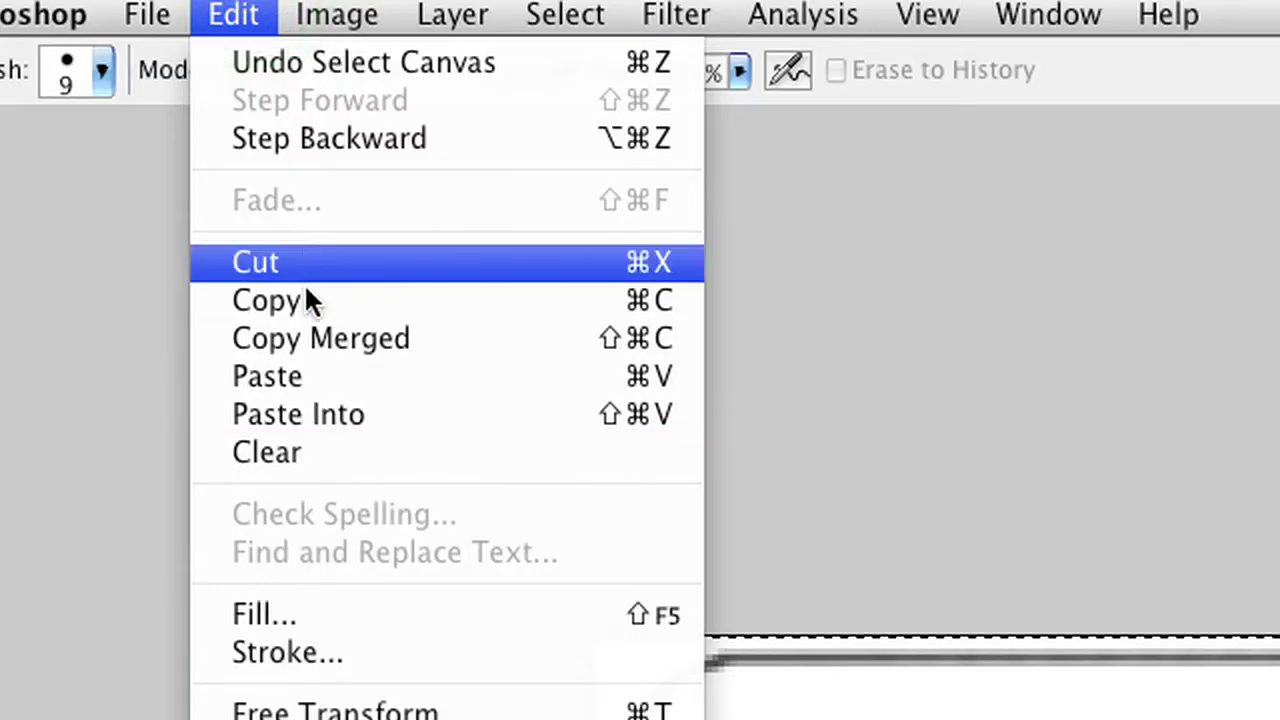
{"action": "left_click", "coordinate": [306, 337]}
{"action": "key", "text": "ctrl+v"}
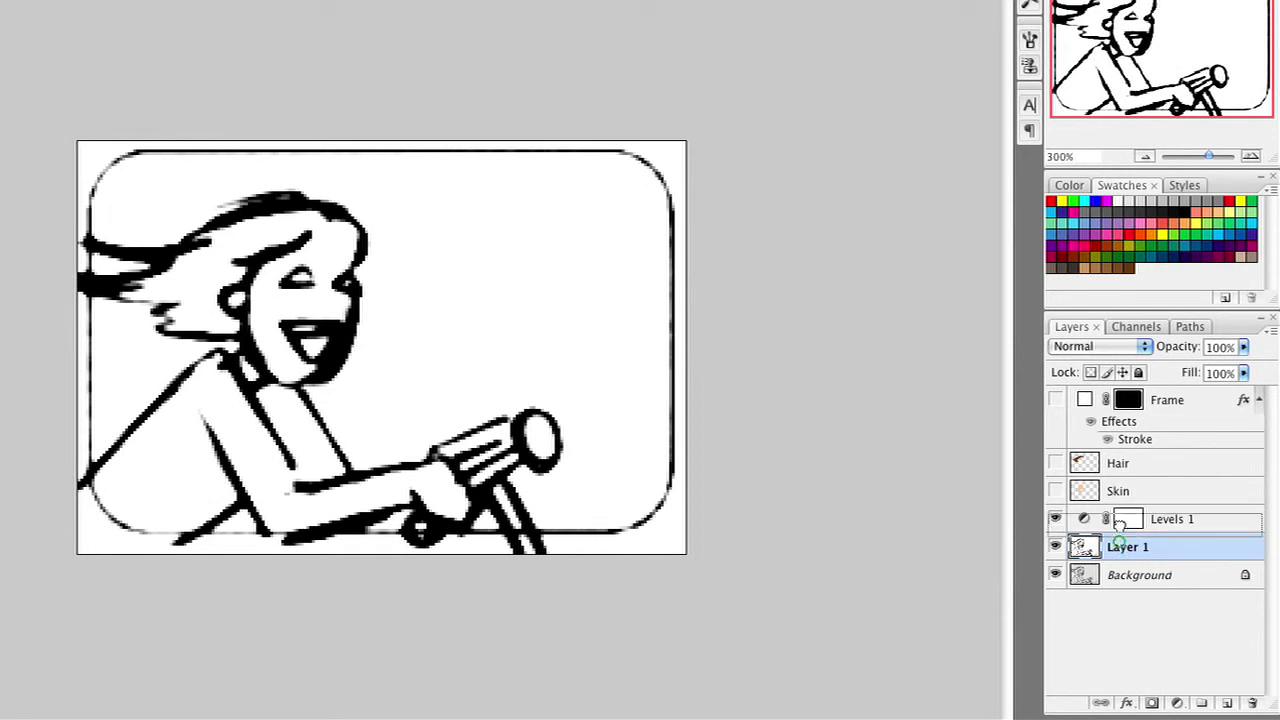
{"action": "left_click_drag", "start_coordinate": [1123, 547], "coordinate": [1110, 466]}
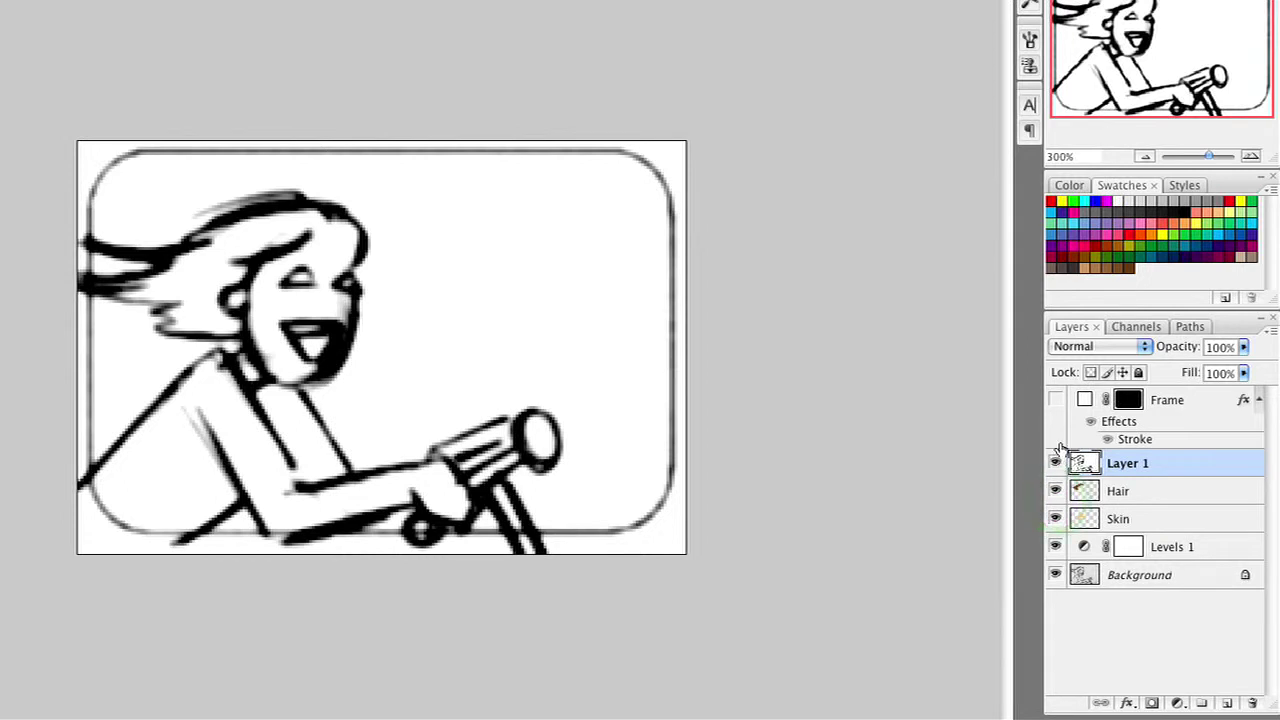
Show the Frame layer, set Layer 1 to Multiply, and toggle its visibility to compare.
{"action": "left_click", "coordinate": [1055, 400]}
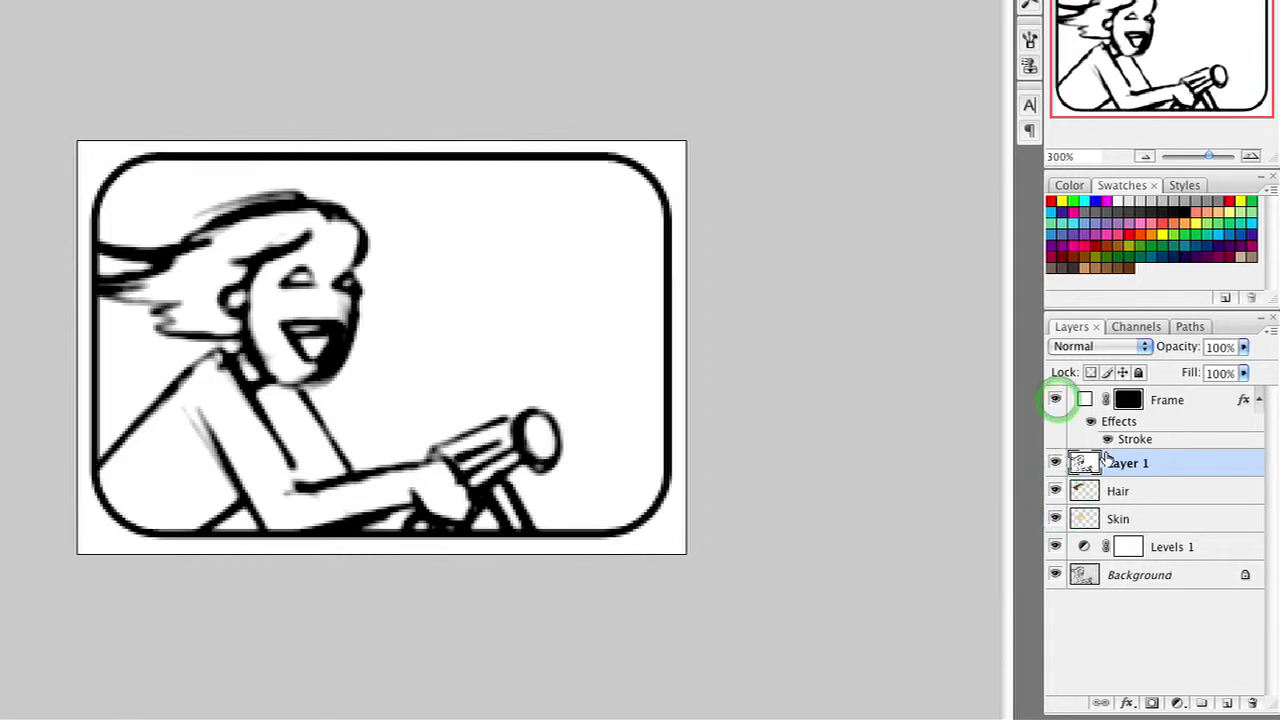
{"action": "left_click", "coordinate": [1100, 346]}
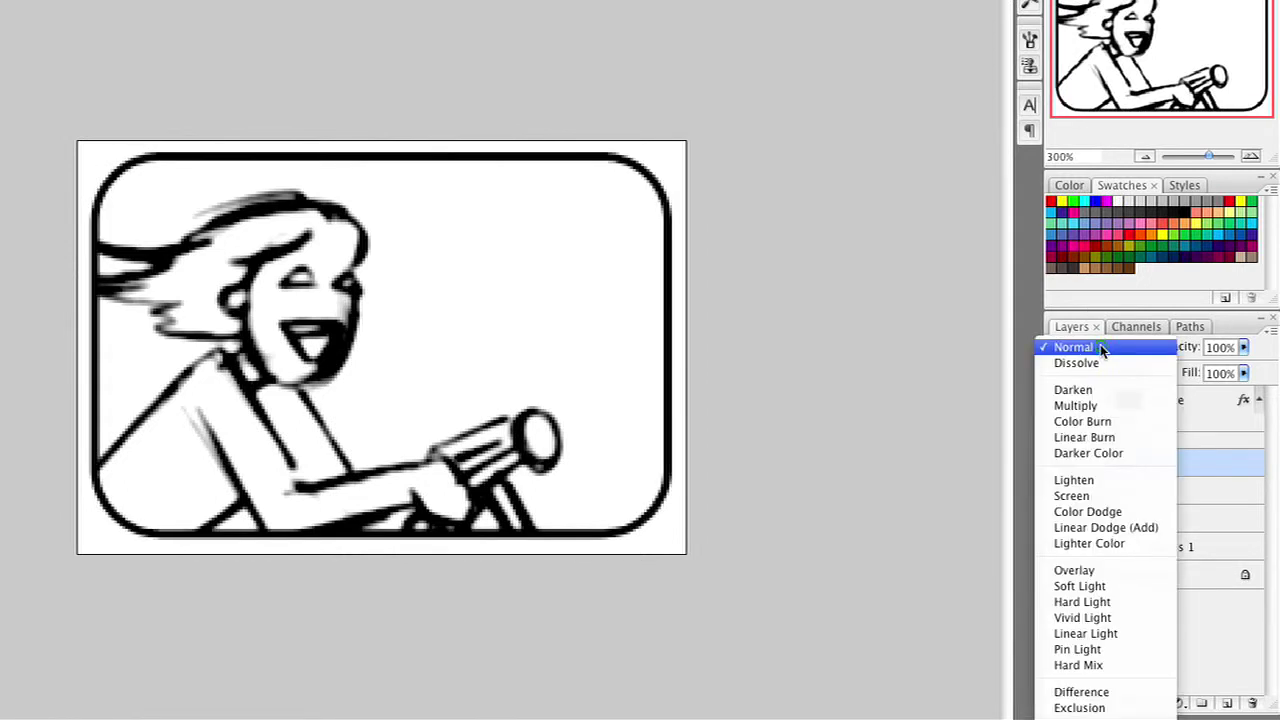
{"action": "left_click", "coordinate": [1101, 405]}
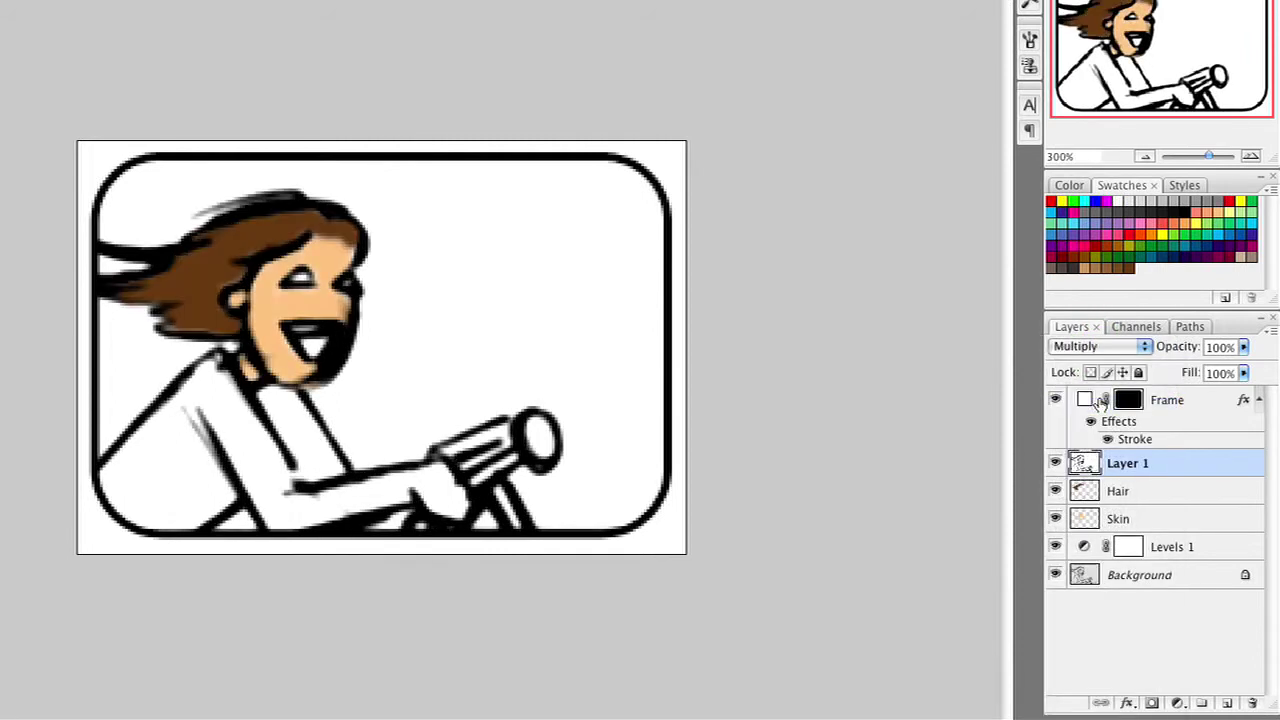
{"action": "left_click", "coordinate": [1055, 465]}
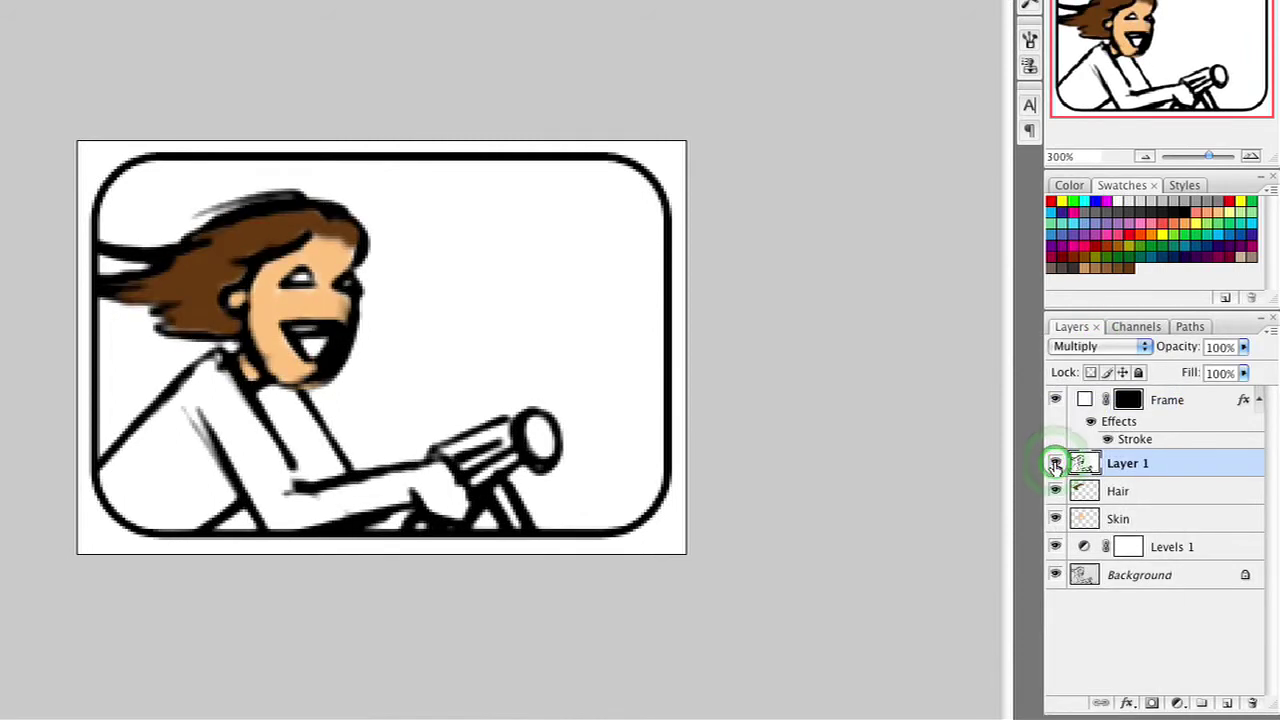
{"action": "left_click", "coordinate": [1055, 465]}
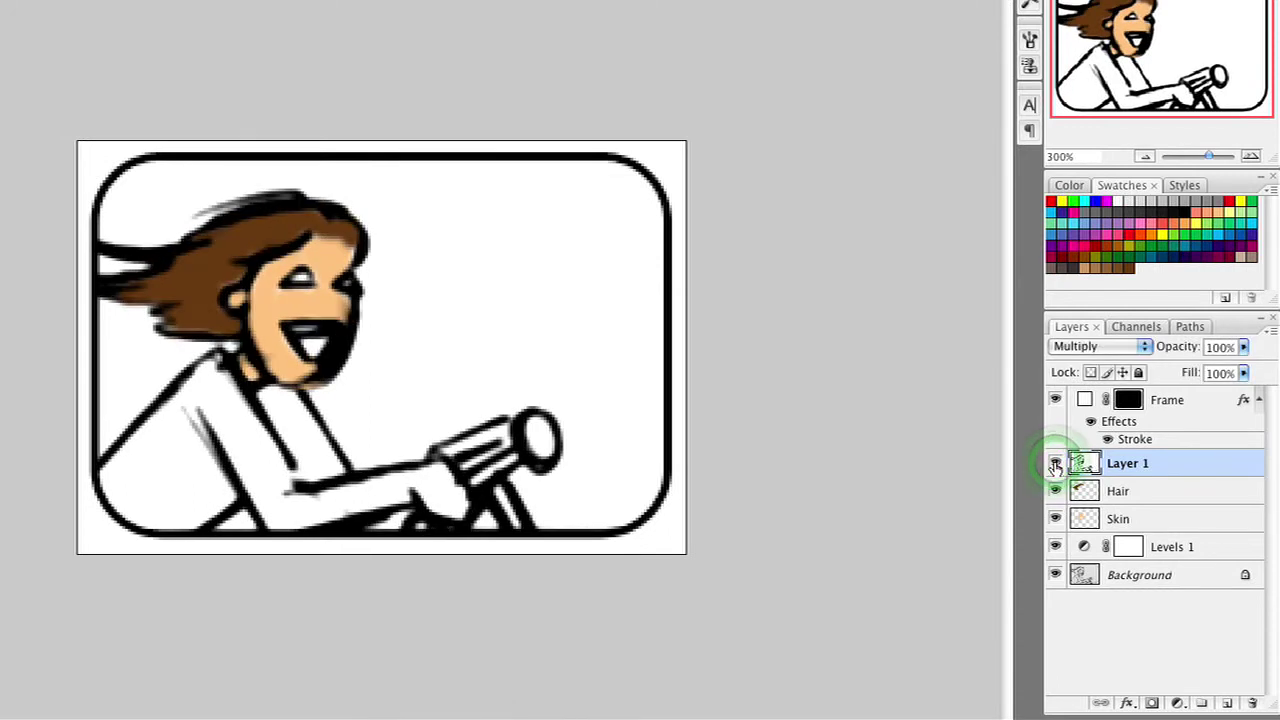